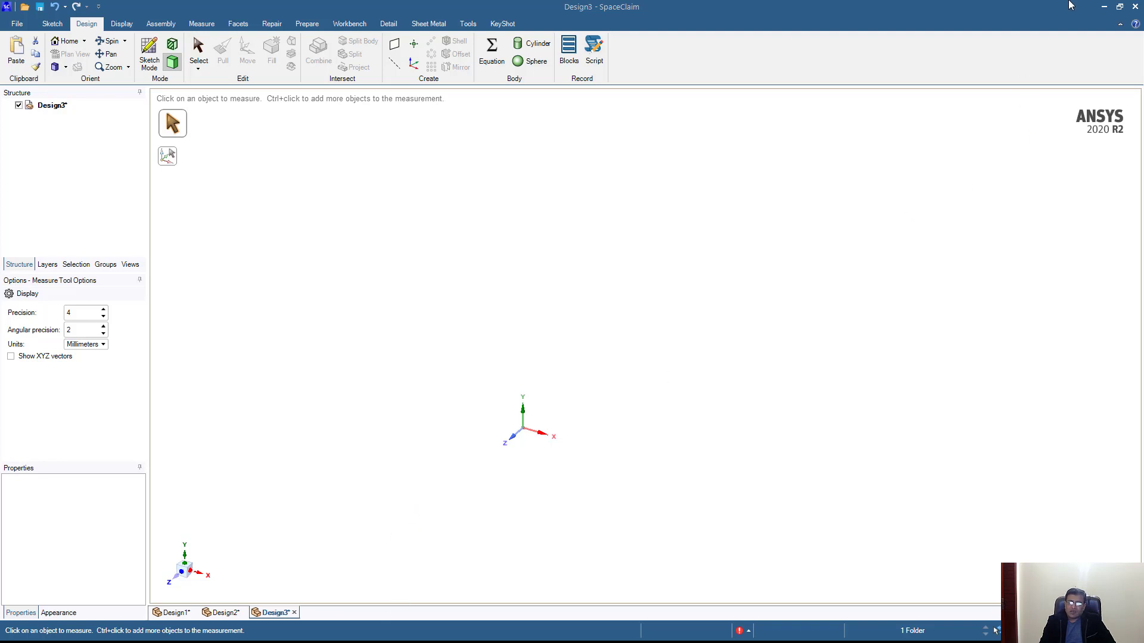
- Minimize the SpaceClaim window holding the empty Design3 so the desktop shows
{"action": "left_click", "coordinate": [1104, 7]}
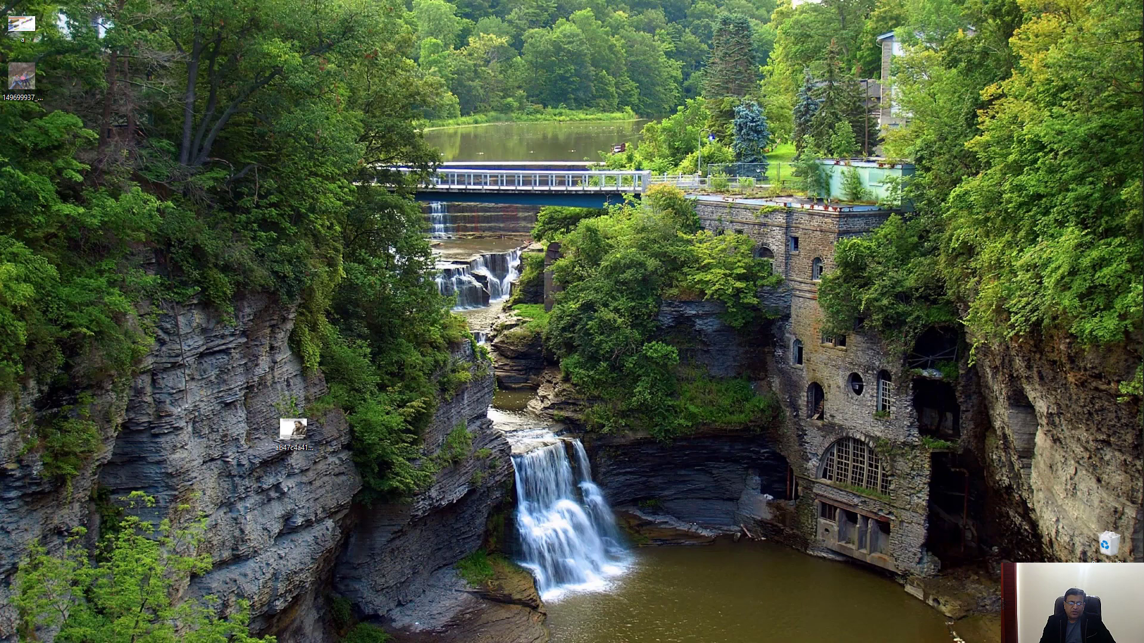
- Open File Explorer full-screen and open the naca0012_ICEMCFD spreadsheet on New Volume (F:)
{"action": "mouse_move", "coordinate": [1139, 179]}
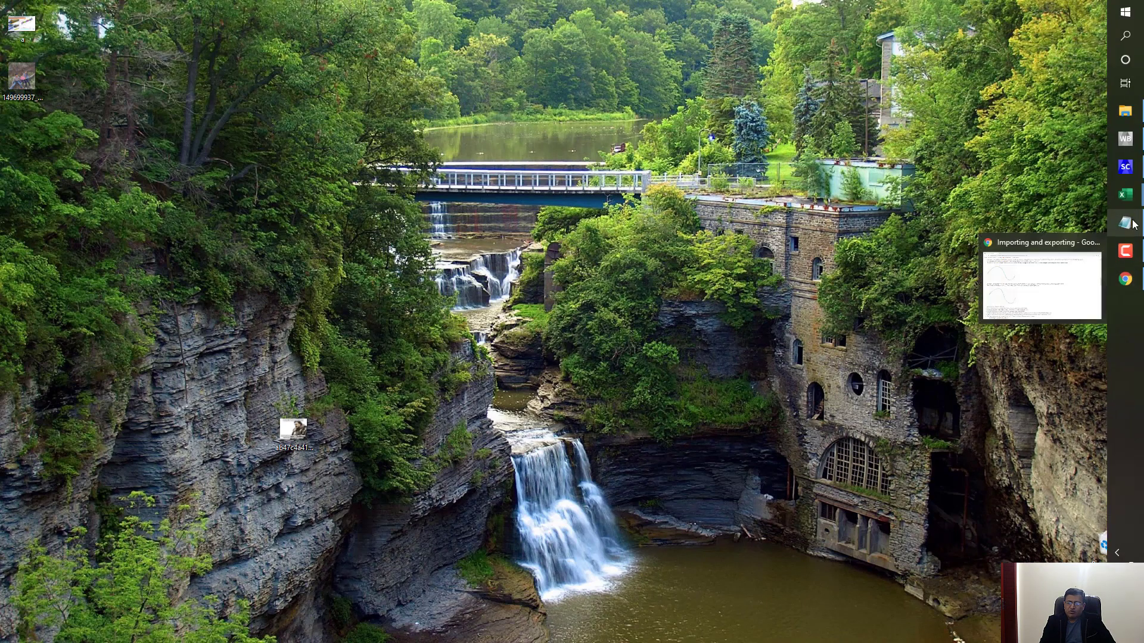
{"action": "left_click", "coordinate": [1125, 111]}
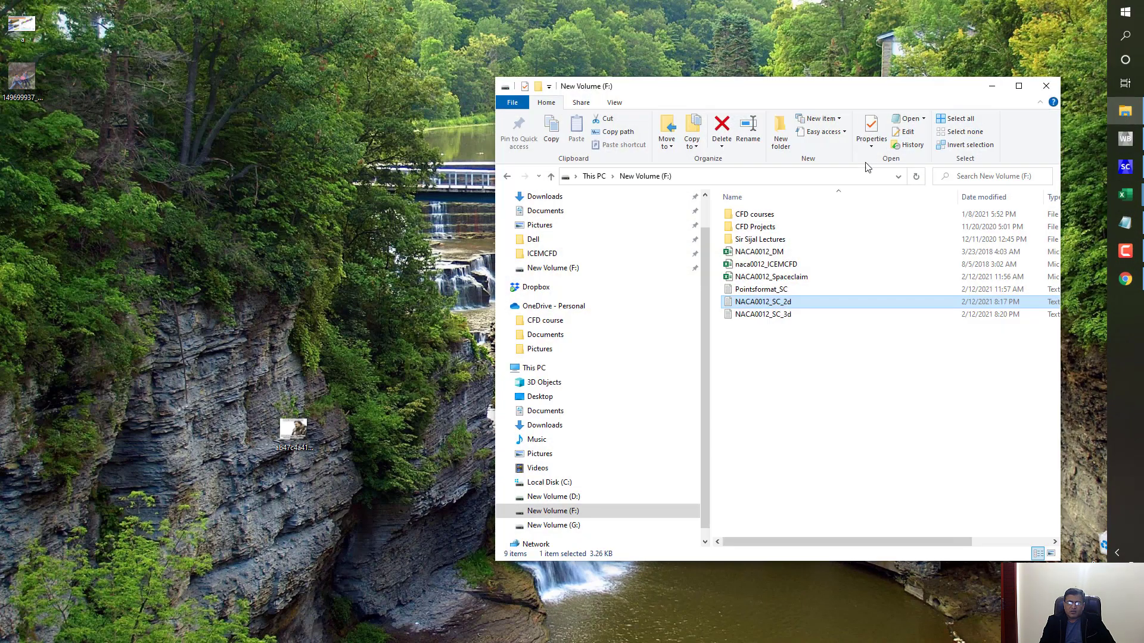
{"action": "double_click", "coordinate": [881, 81]}
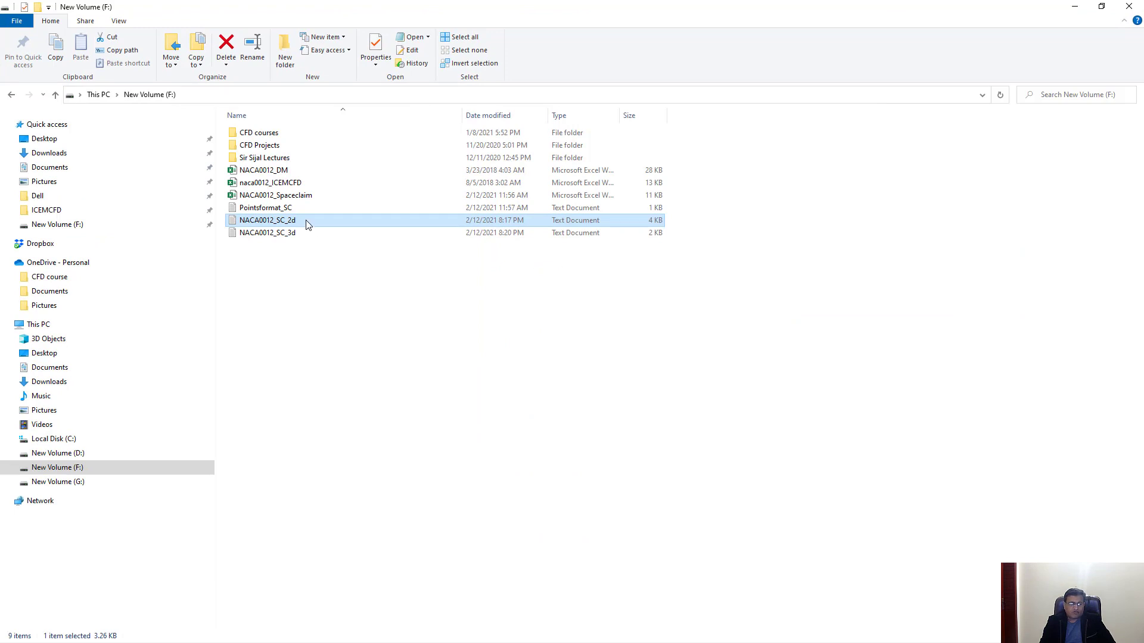
{"action": "double_click", "coordinate": [289, 182]}
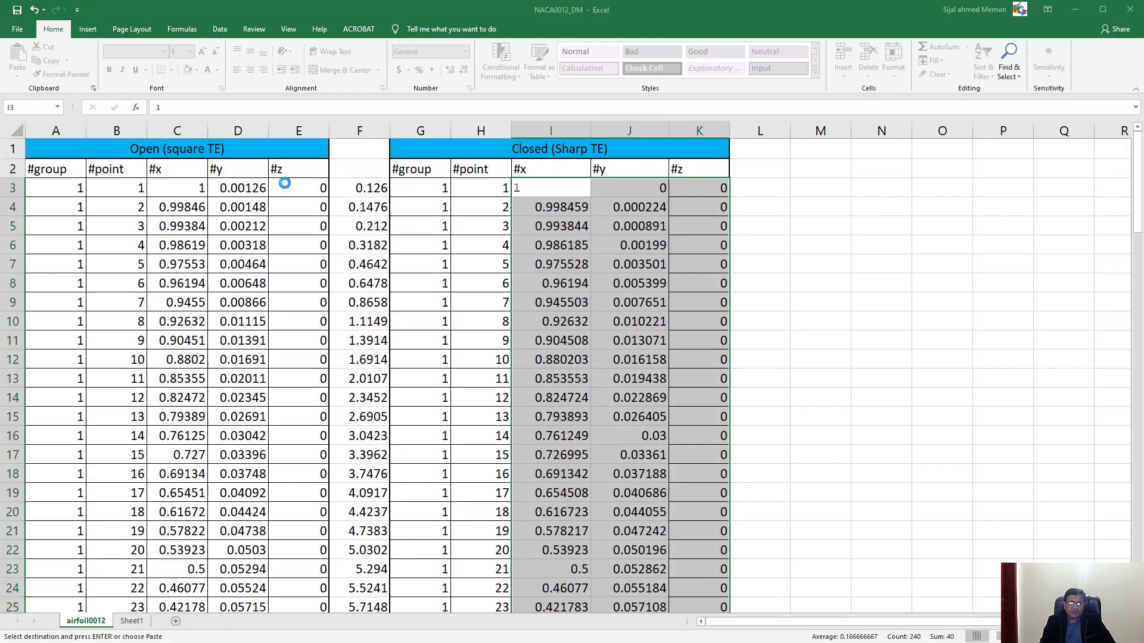
- Check the raw point text on Sheet3, then select the B2:D83 coordinates on Sheet1
{"action": "key", "text": "ctrl+Page_Down"}
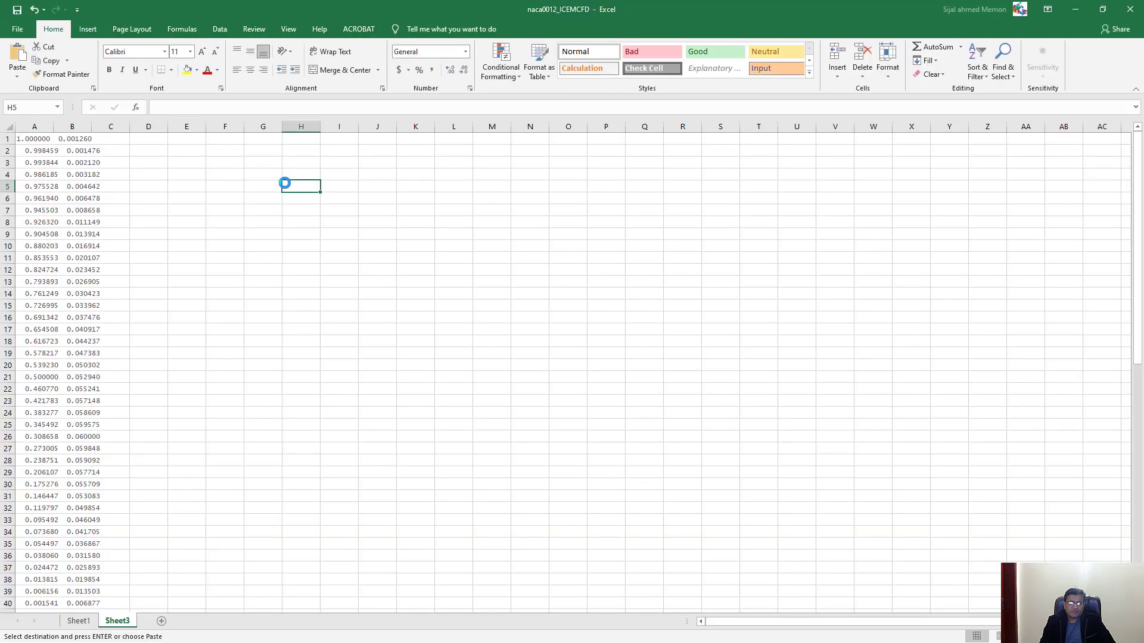
{"action": "left_click", "coordinate": [28, 139]}
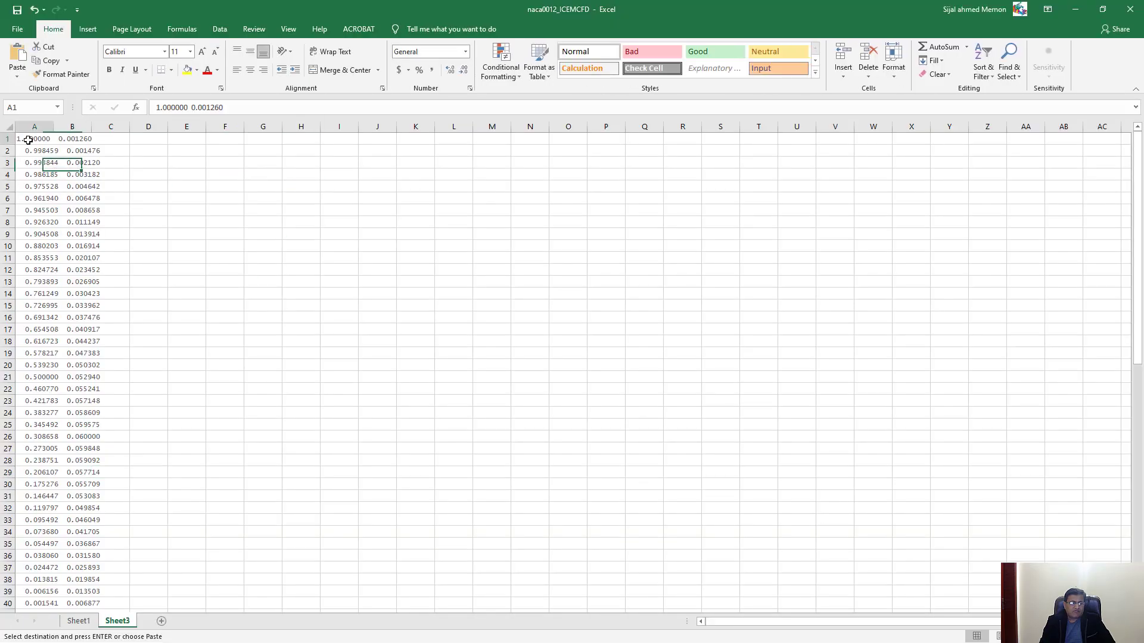
{"action": "left_click", "coordinate": [78, 621]}
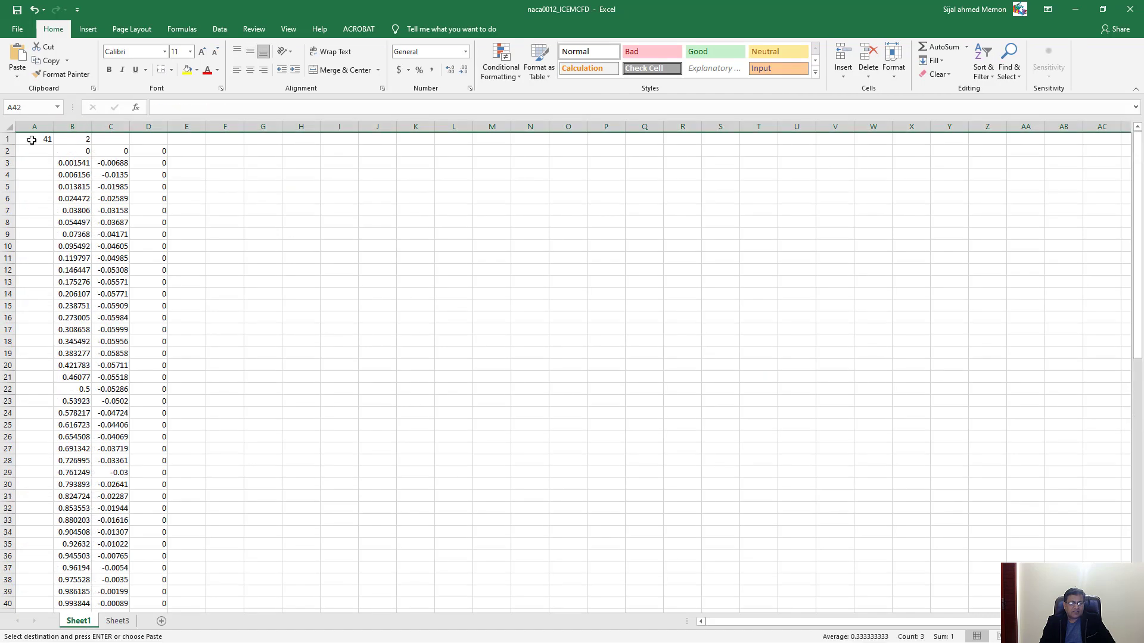
{"action": "left_click", "coordinate": [74, 151]}
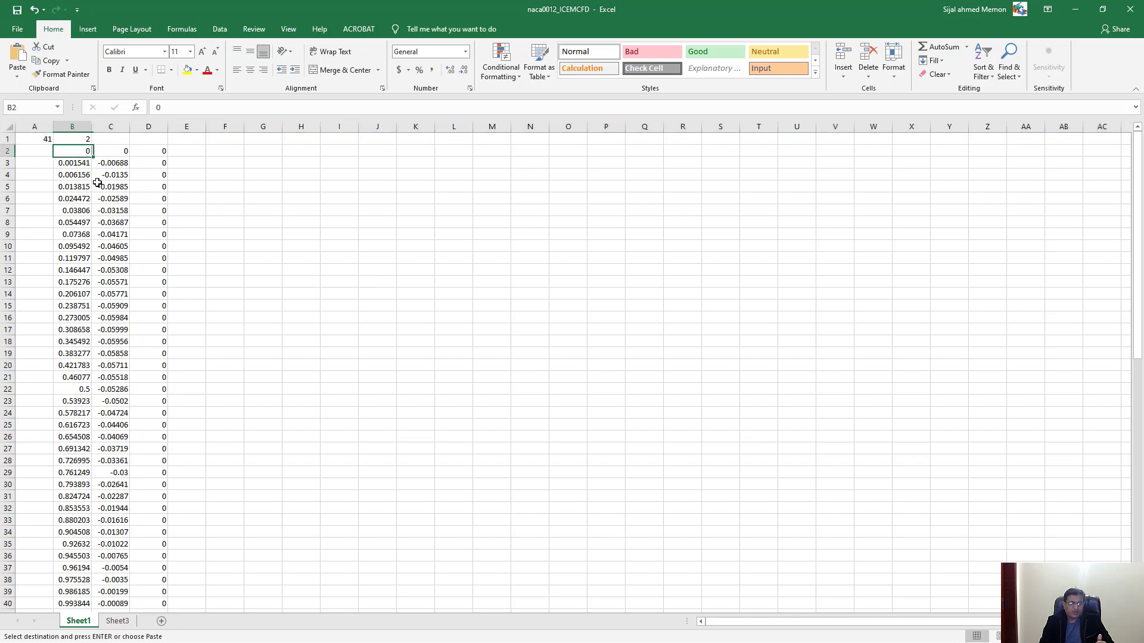
{"action": "left_click_drag", "start_coordinate": [74, 151], "coordinate": [146, 601]}
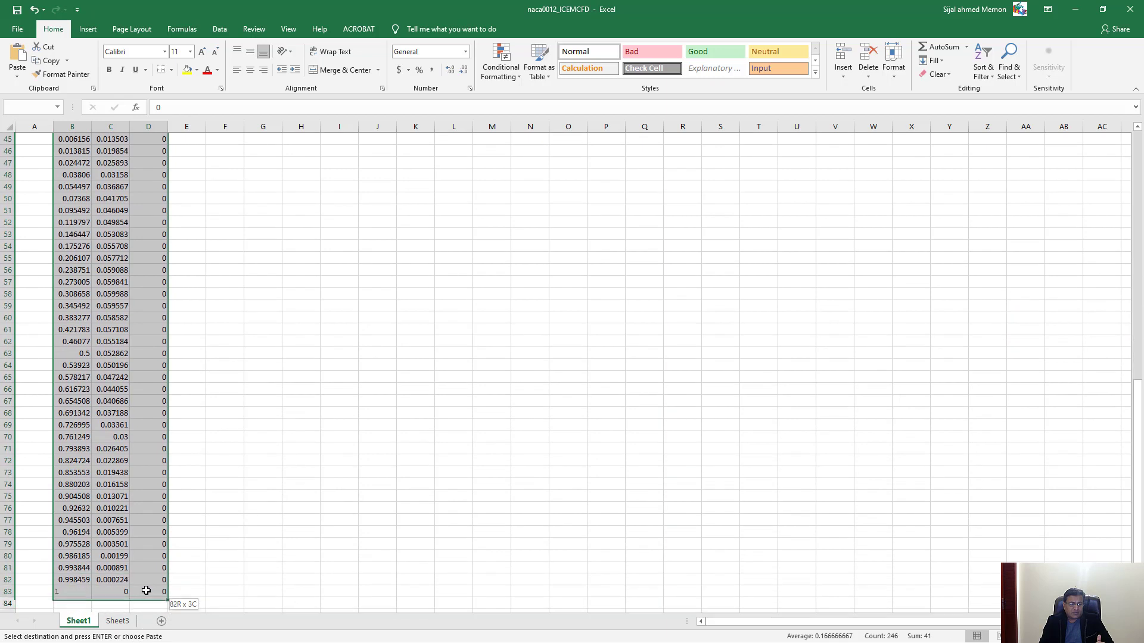
{"action": "left_click", "coordinate": [87, 28]}
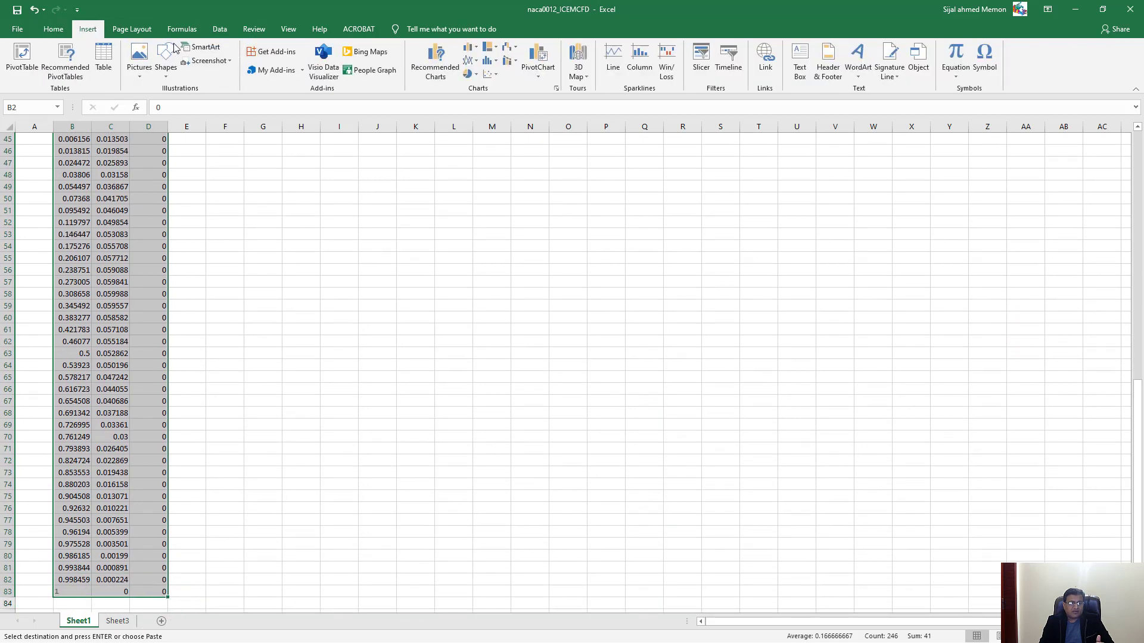
- Insert a Scatter with Smooth Lines and Markers chart of the coordinates and widen it rightward
{"action": "left_click", "coordinate": [470, 63]}
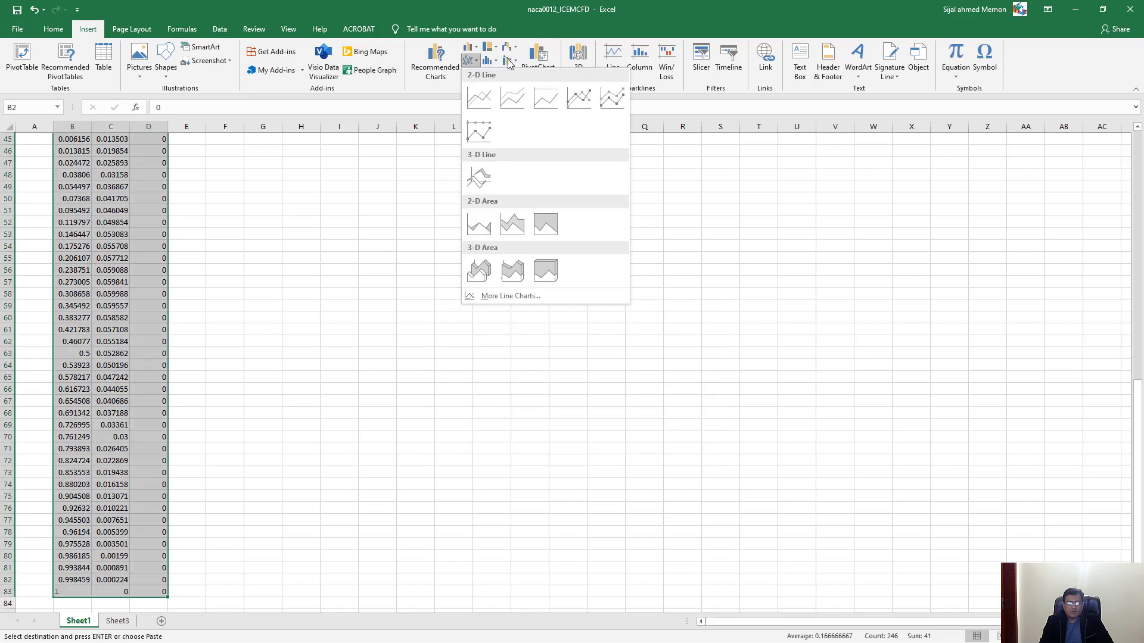
{"action": "left_click", "coordinate": [489, 60]}
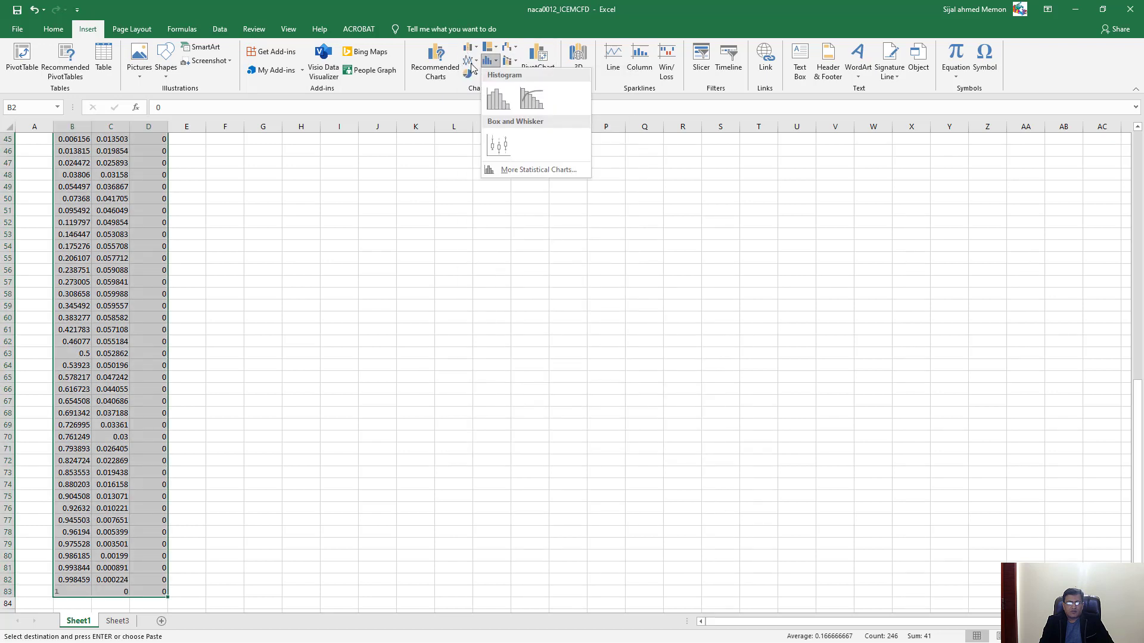
{"action": "left_click", "coordinate": [470, 62]}
{"action": "left_click", "coordinate": [489, 61]}
{"action": "left_click", "coordinate": [440, 65]}
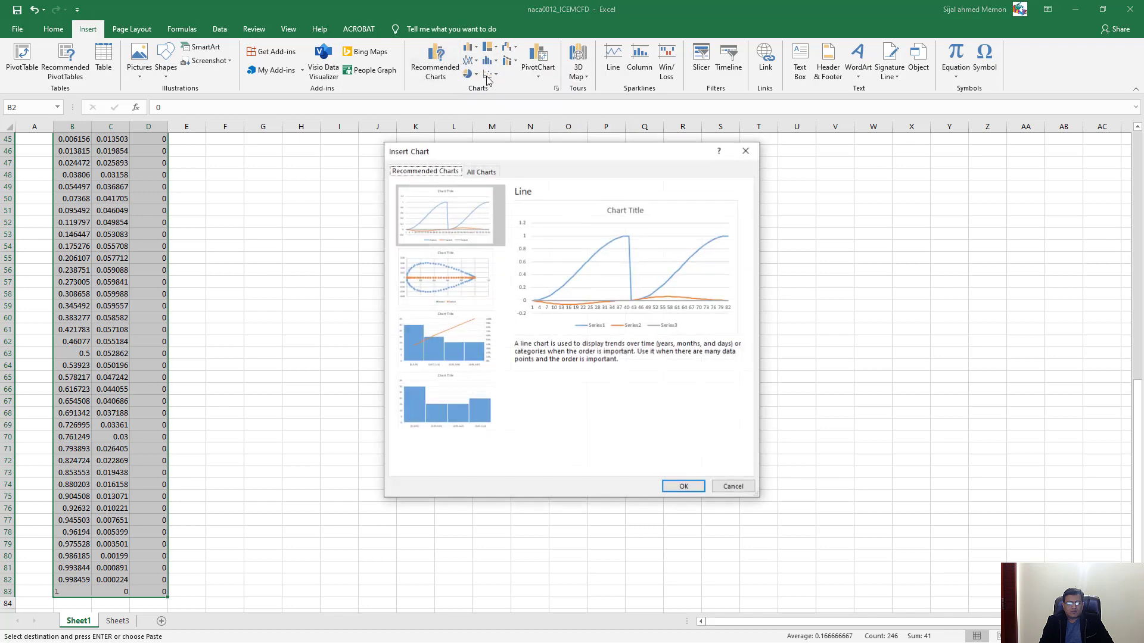
{"action": "left_click", "coordinate": [746, 150]}
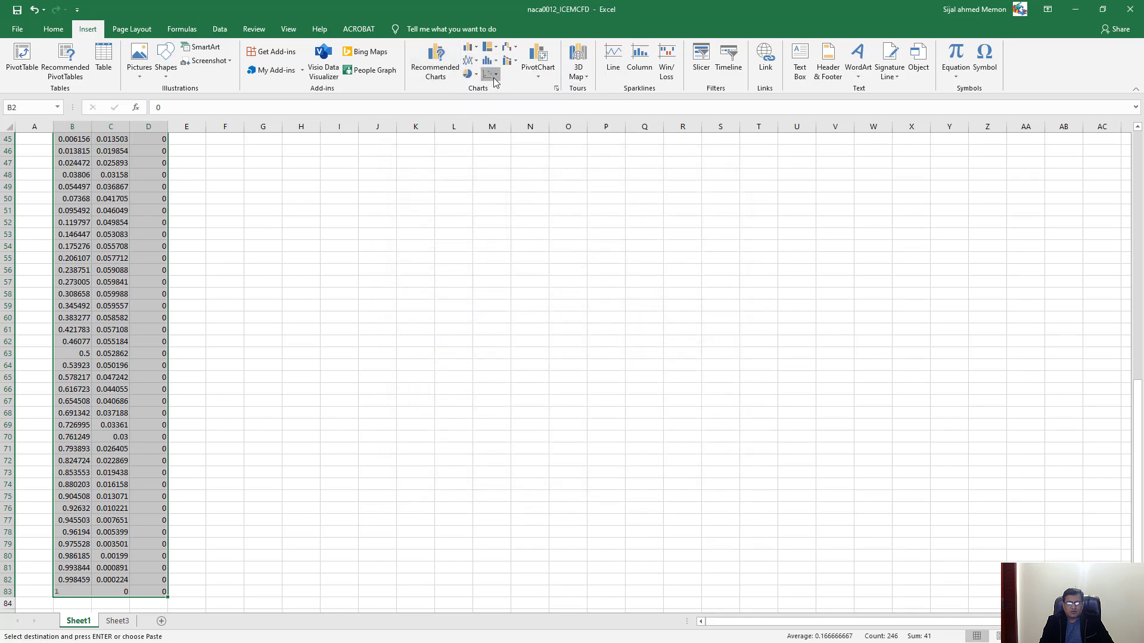
{"action": "left_click", "coordinate": [493, 78]}
{"action": "left_click", "coordinate": [530, 112]}
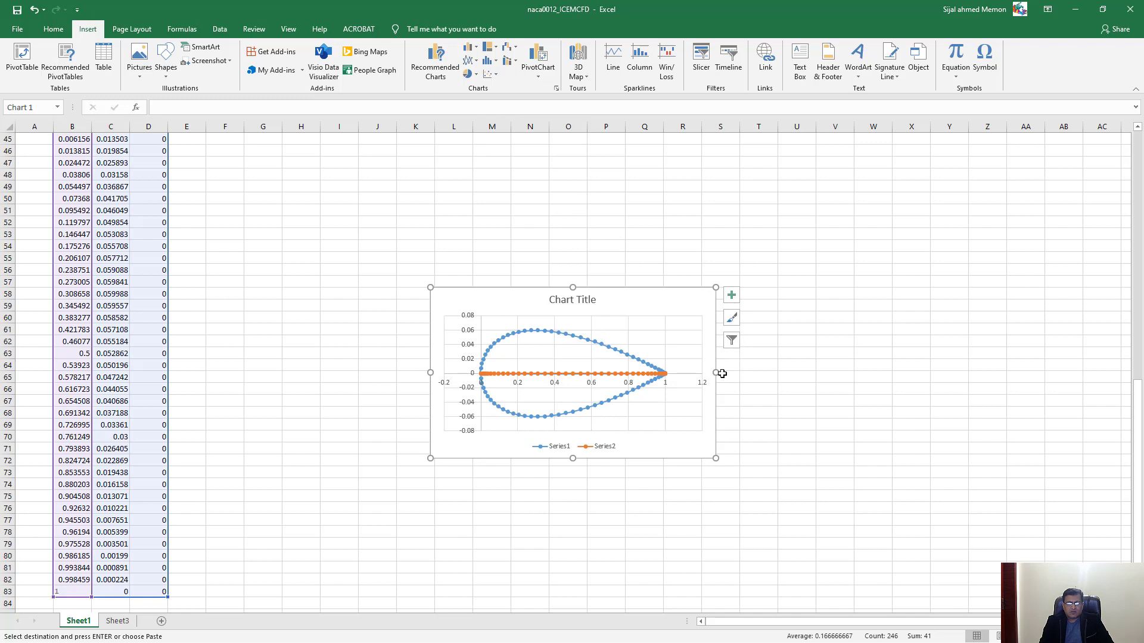
{"action": "left_click_drag", "start_coordinate": [717, 372], "coordinate": [1027, 373]}
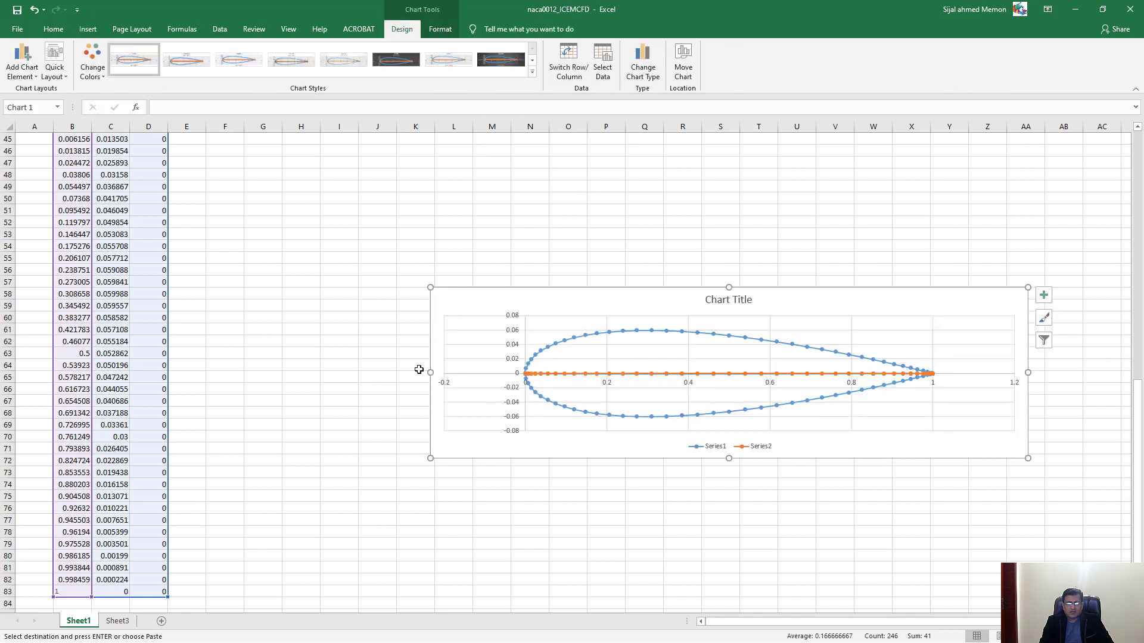
- Stretch the chart leftward, lower its top edge, and inspect the Series1 and Series2 lines
{"action": "left_click_drag", "start_coordinate": [429, 372], "coordinate": [232, 373]}
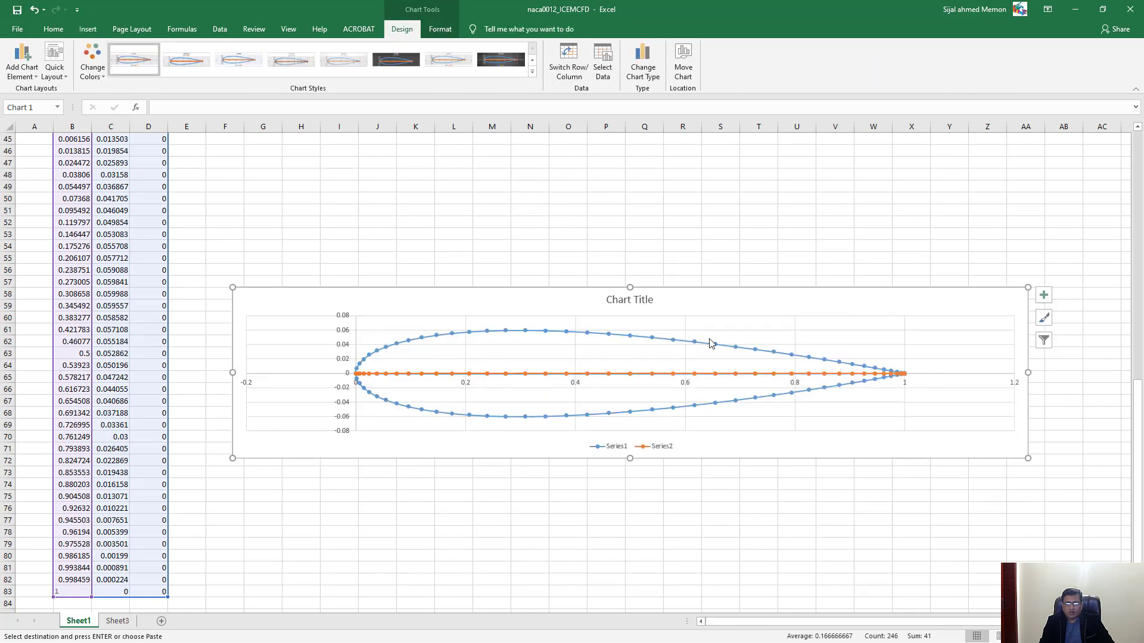
{"action": "left_click_drag", "start_coordinate": [629, 287], "coordinate": [629, 325]}
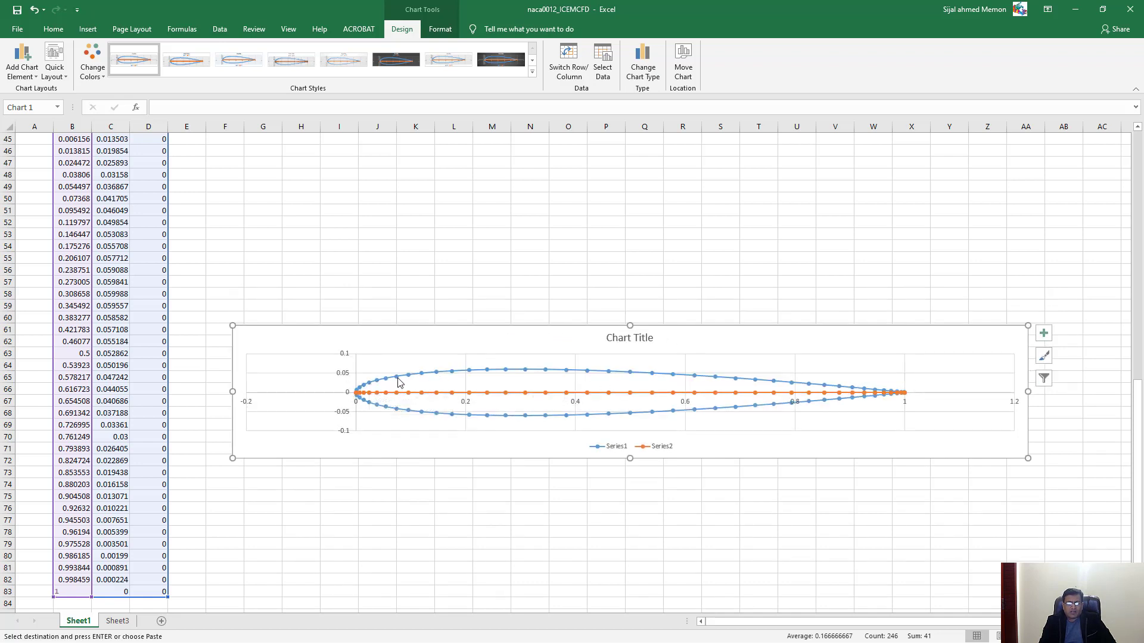
{"action": "mouse_move", "coordinate": [520, 375]}
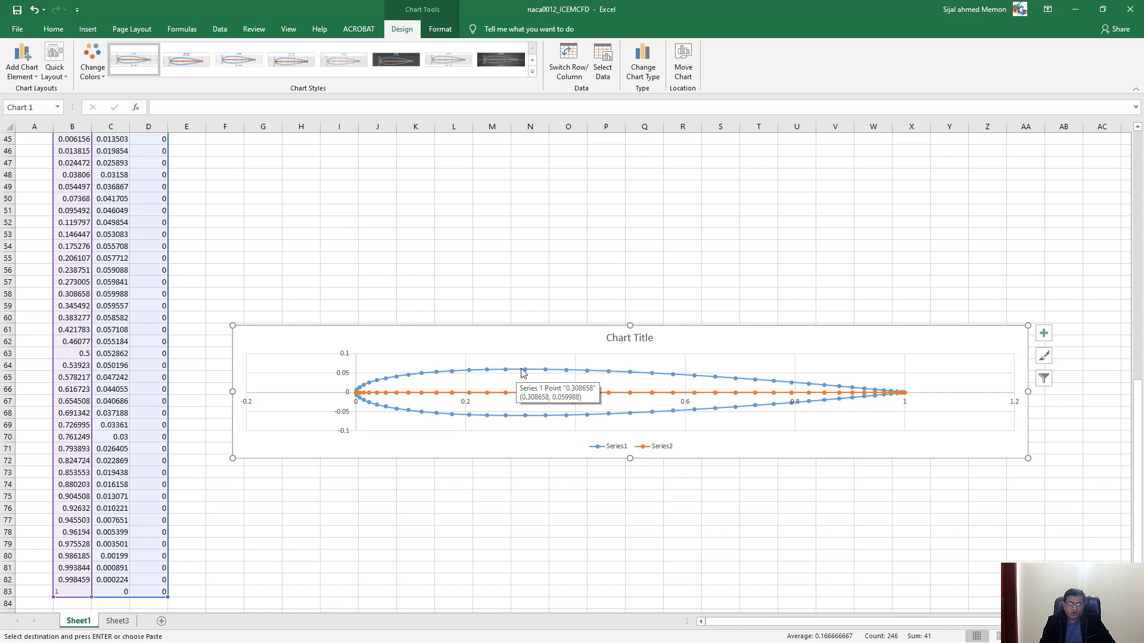
{"action": "mouse_move", "coordinate": [452, 375]}
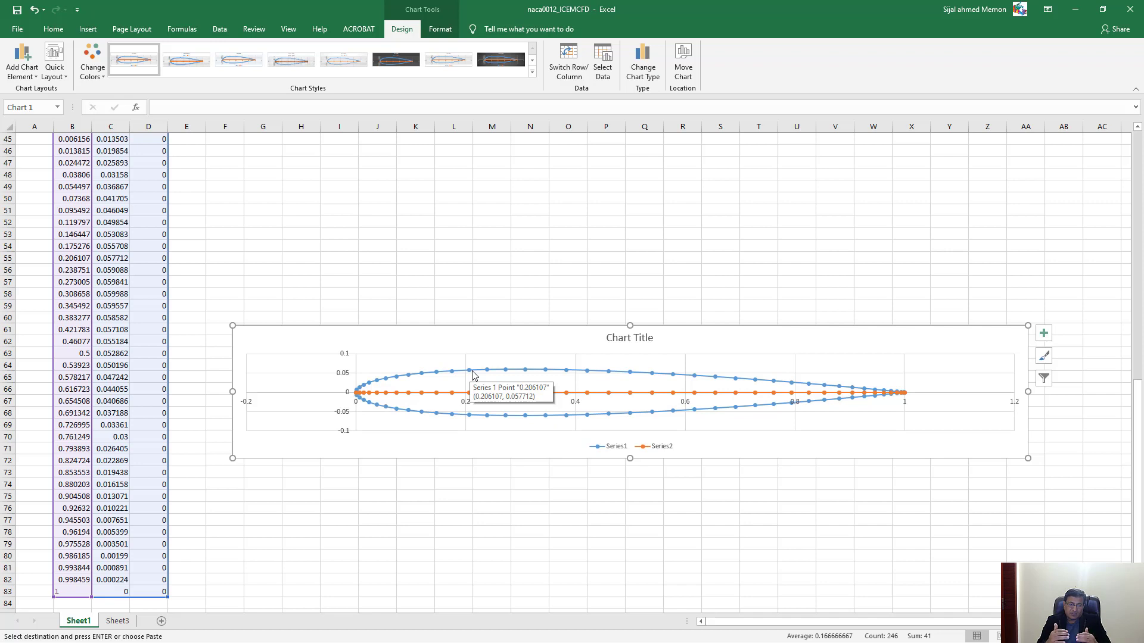
{"action": "left_click", "coordinate": [448, 373]}
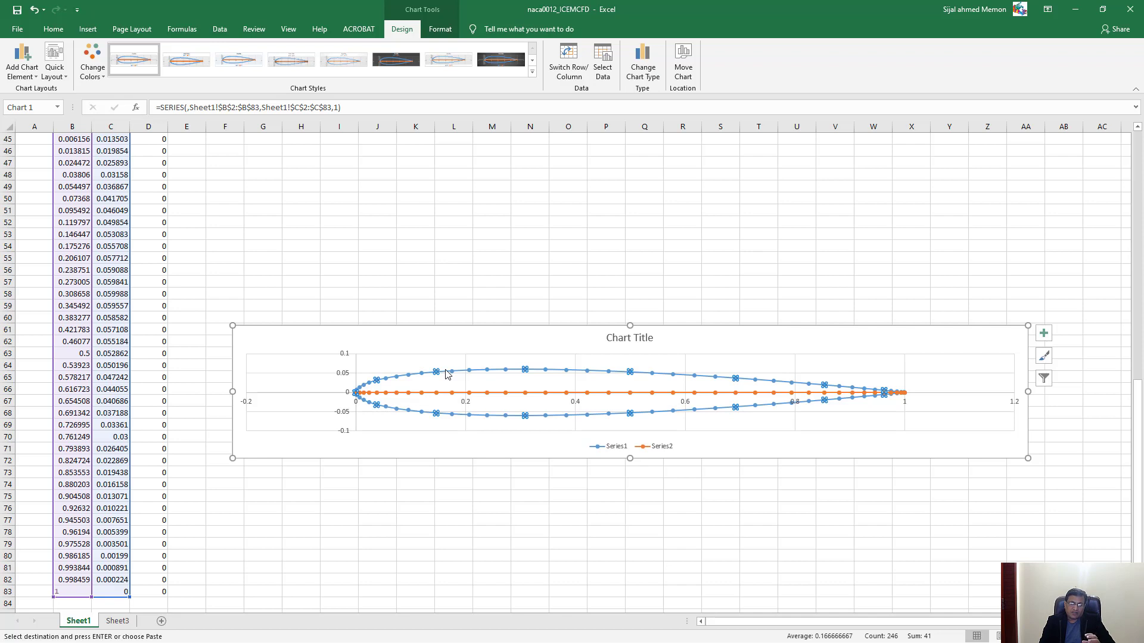
{"action": "left_click", "coordinate": [447, 392]}
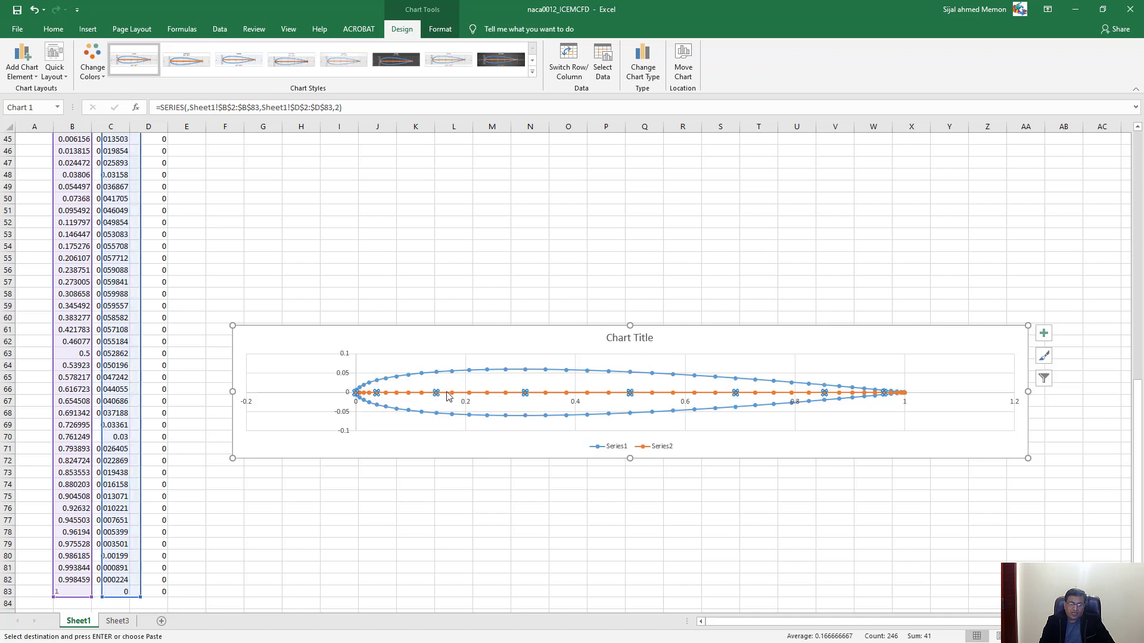
- Review the column B–D point values and flat Series2 line, then bring up the horizontal axis menu
{"action": "scroll", "coordinate": [149, 400], "scroll_direction": "up", "scroll_amount": 13}
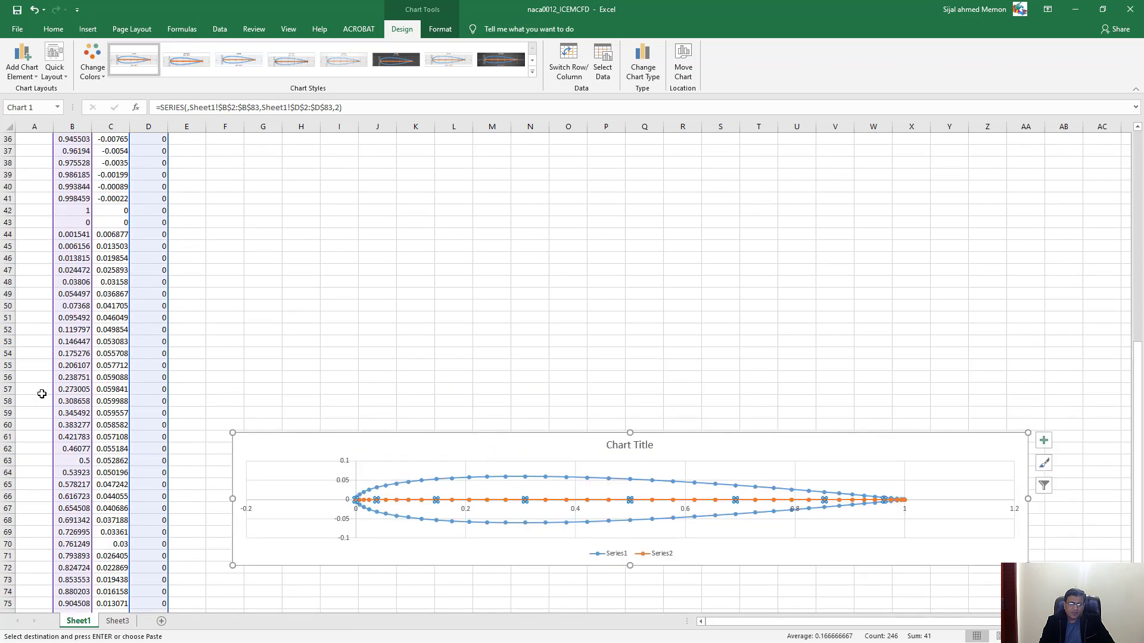
{"action": "scroll", "coordinate": [107, 376], "scroll_direction": "up", "scroll_amount": 2}
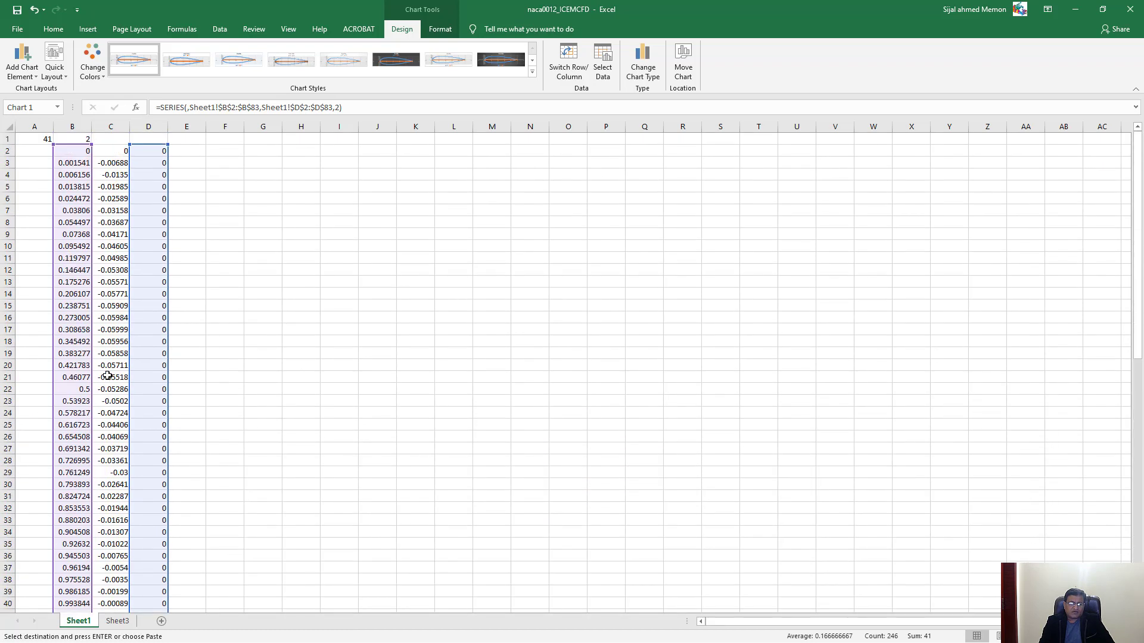
{"action": "scroll", "coordinate": [107, 375], "scroll_direction": "down", "scroll_amount": 7}
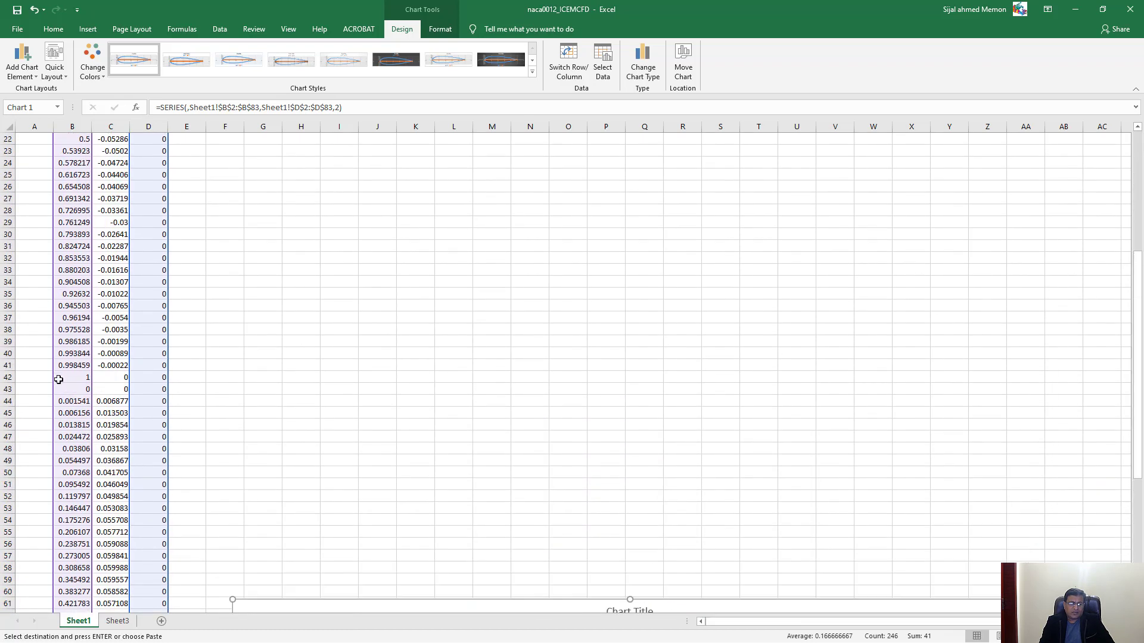
{"action": "left_click_drag", "start_coordinate": [66, 377], "coordinate": [163, 377]}
{"action": "scroll", "coordinate": [122, 355], "scroll_direction": "down", "scroll_amount": 8}
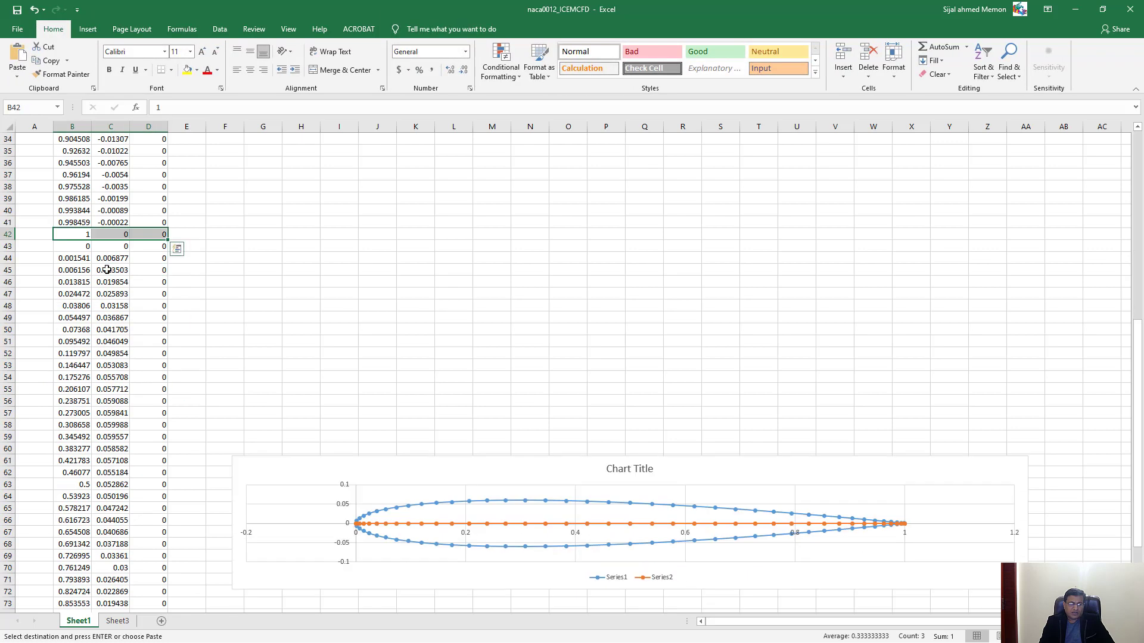
{"action": "scroll", "coordinate": [122, 355], "scroll_direction": "down", "scroll_amount": 3}
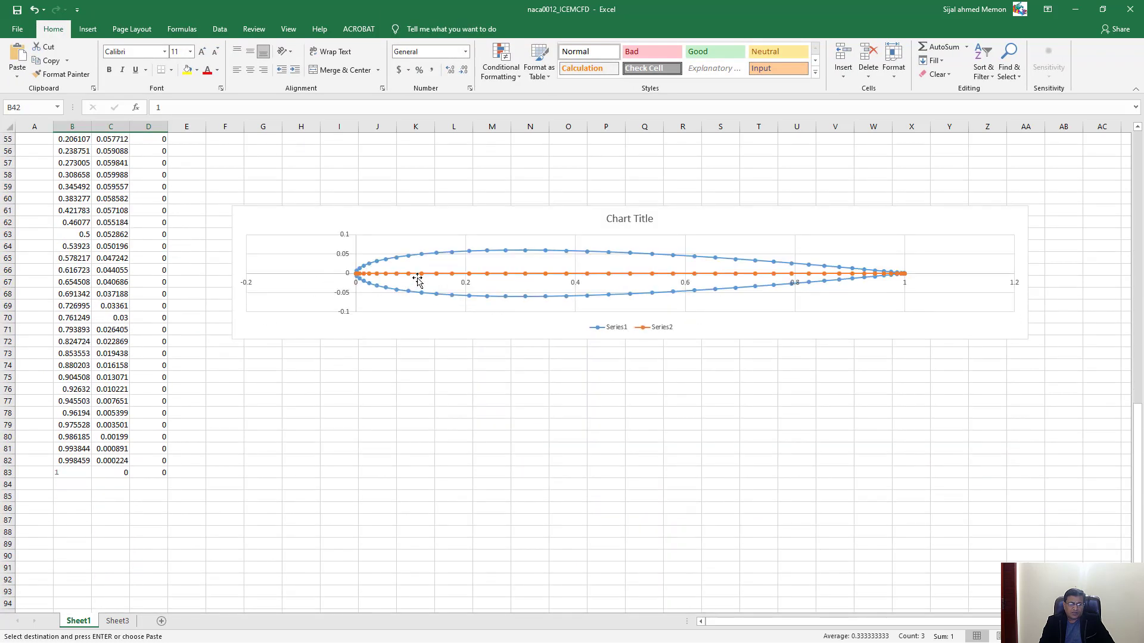
{"action": "left_click", "coordinate": [425, 274]}
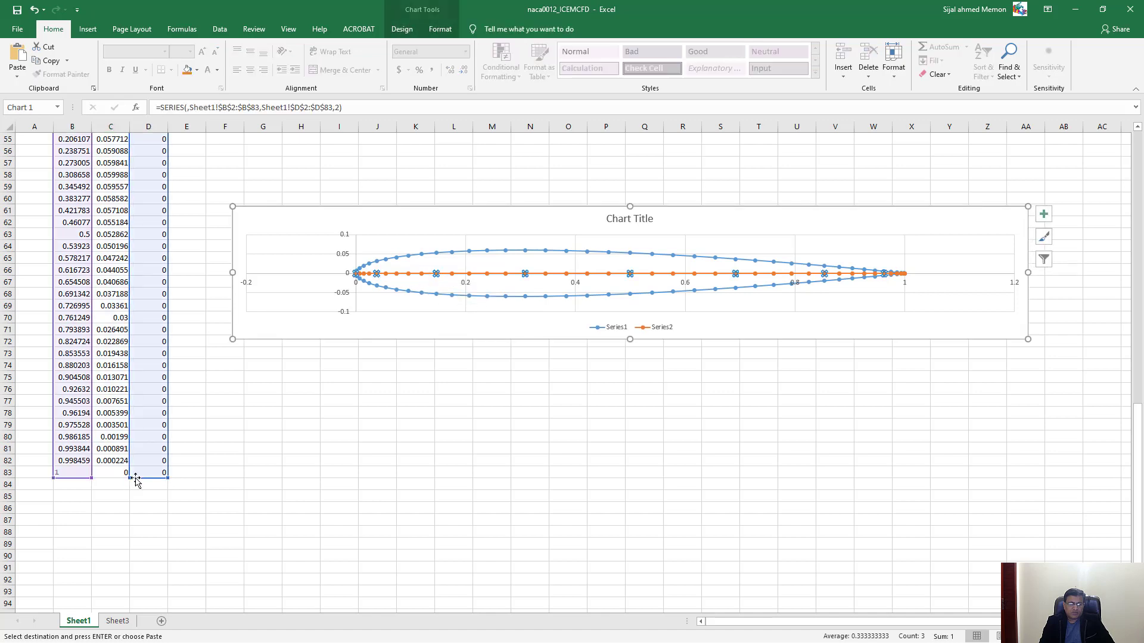
{"action": "scroll", "coordinate": [137, 473], "scroll_direction": "up", "scroll_amount": 18}
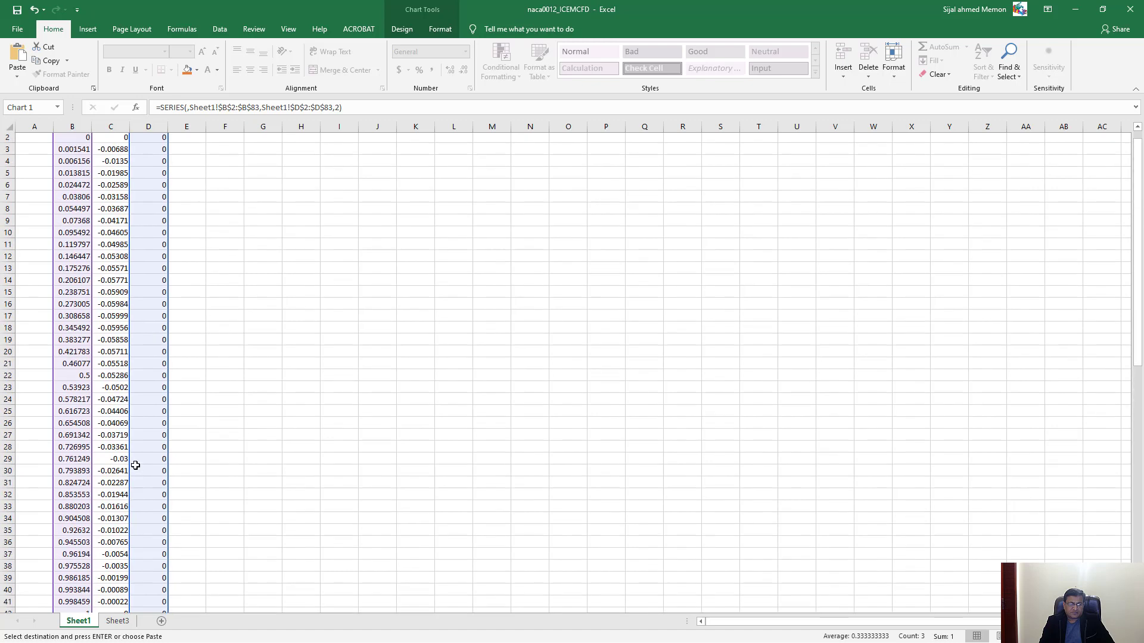
{"action": "scroll", "coordinate": [135, 465], "scroll_direction": "up", "scroll_amount": 1}
{"action": "scroll", "coordinate": [416, 370], "scroll_direction": "down", "scroll_amount": 18}
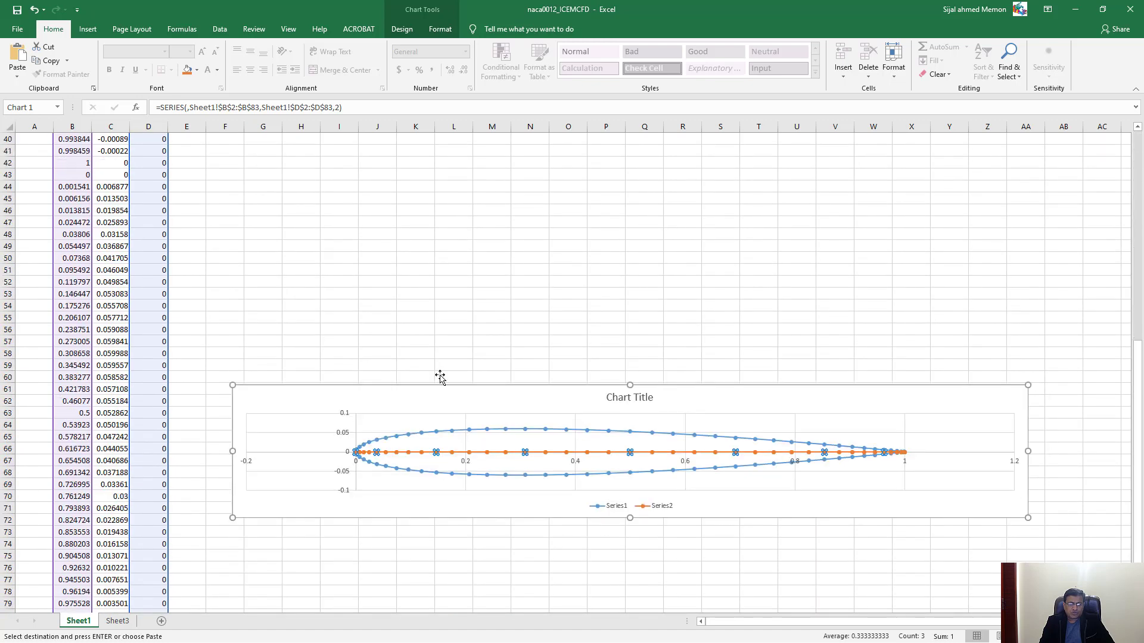
{"action": "right_click", "coordinate": [462, 282]}
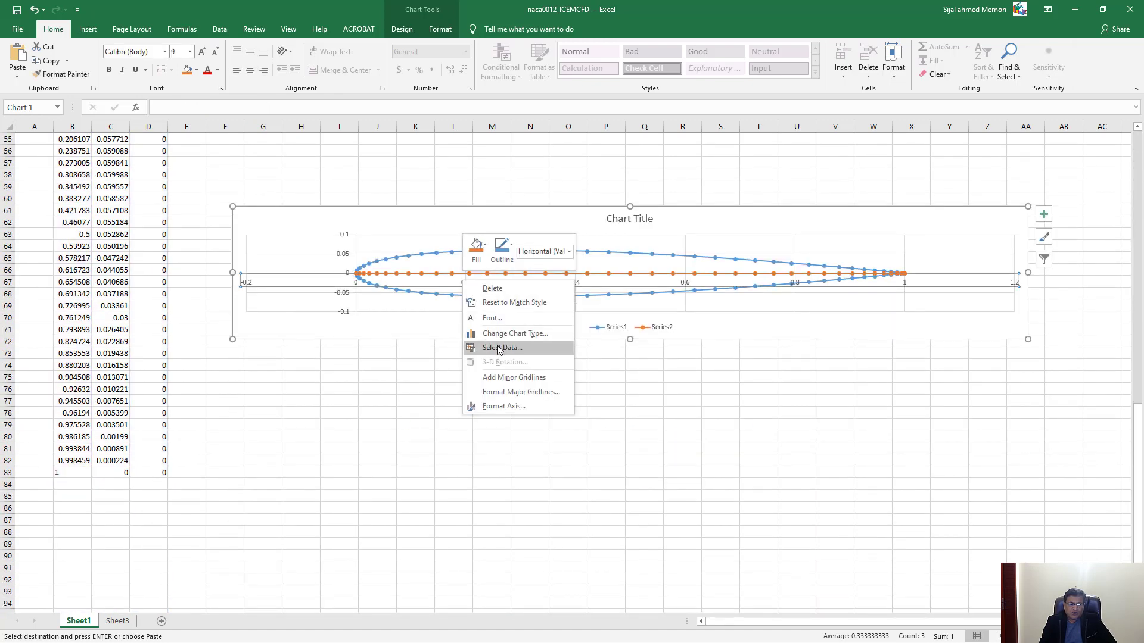
- In Select Data, set Series1's X values to column B, B2:B83
{"action": "left_click", "coordinate": [500, 348]}
{"action": "left_click", "coordinate": [237, 387]}
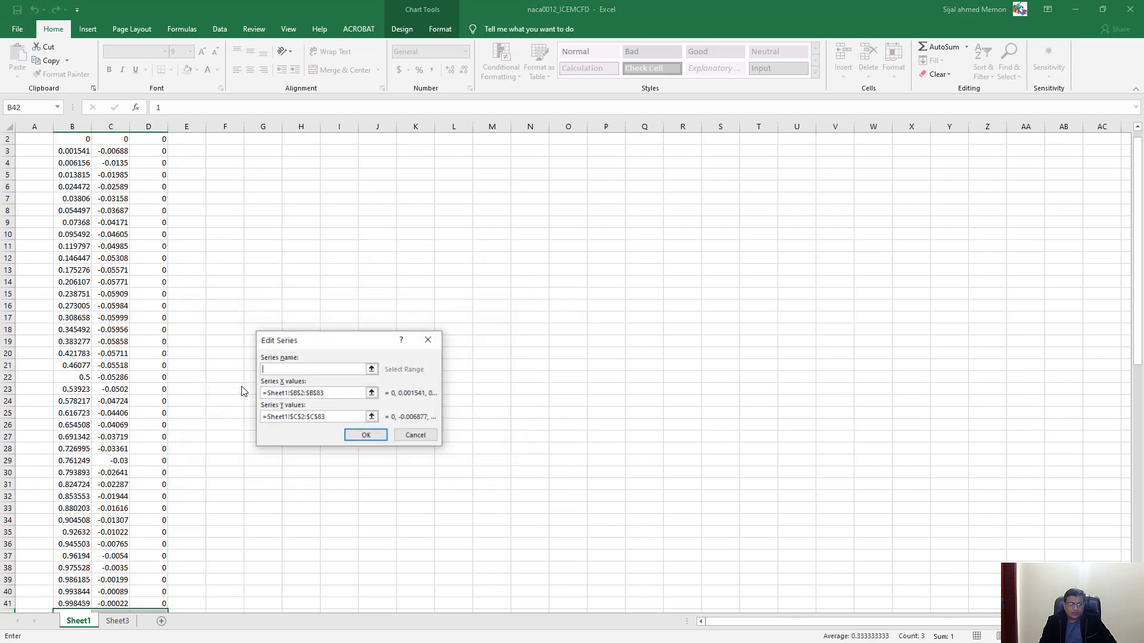
{"action": "left_click", "coordinate": [373, 396]}
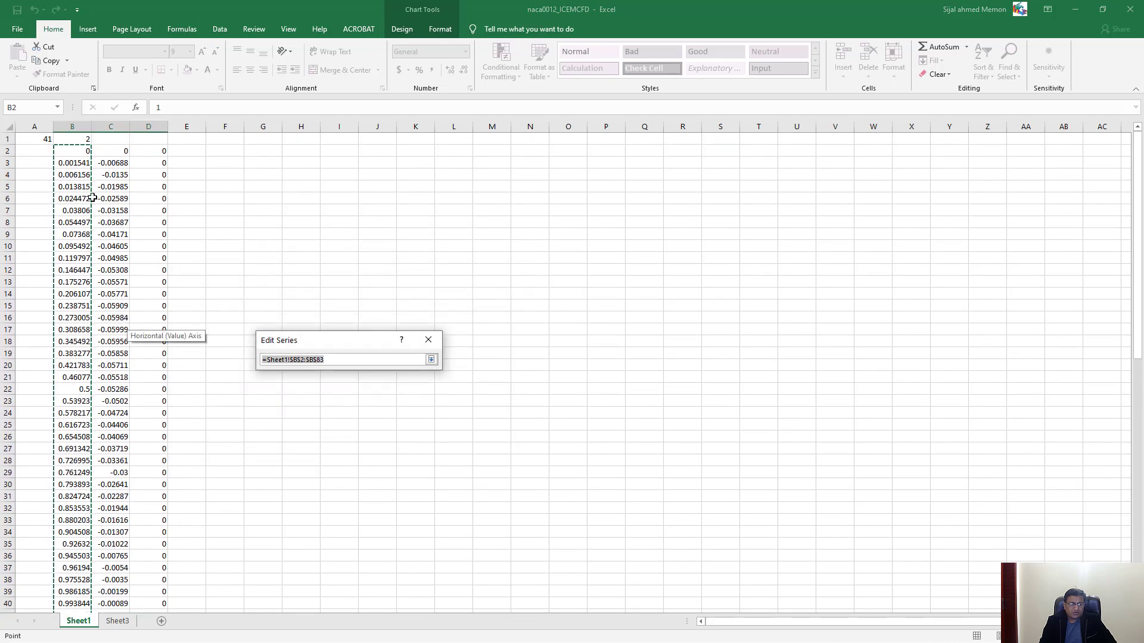
{"action": "left_click_drag", "start_coordinate": [74, 152], "coordinate": [75, 614]}
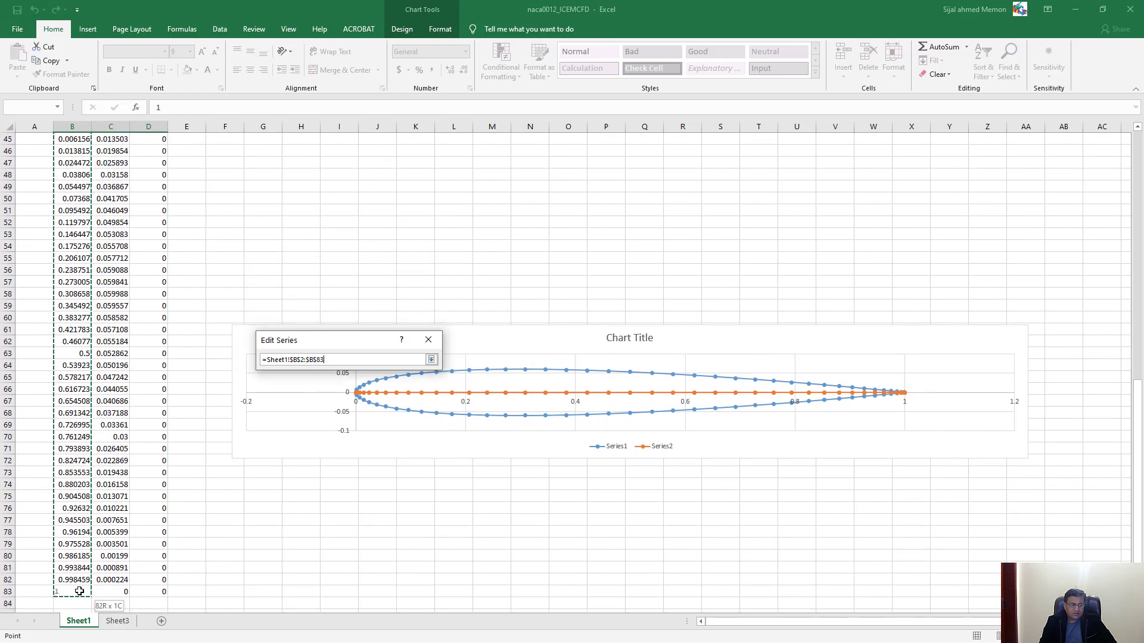
{"action": "left_click", "coordinate": [430, 360]}
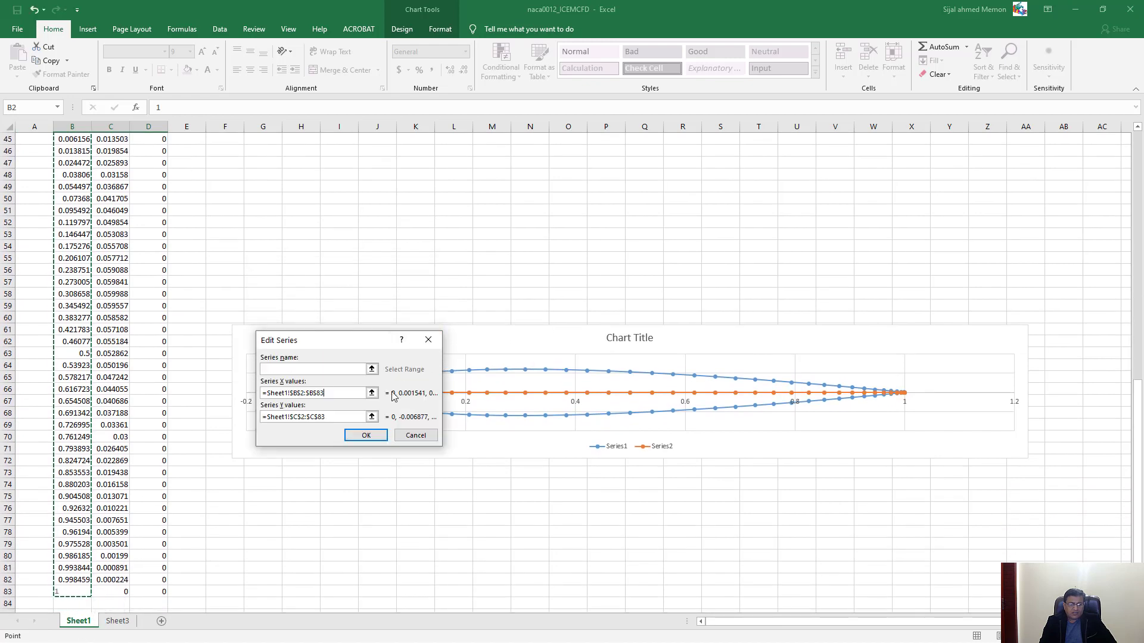
- Set Series1's Y values to C2:C83, correcting the range end, and confirm the series
{"action": "left_click", "coordinate": [371, 416]}
{"action": "left_click_drag", "start_coordinate": [111, 151], "coordinate": [119, 620]}
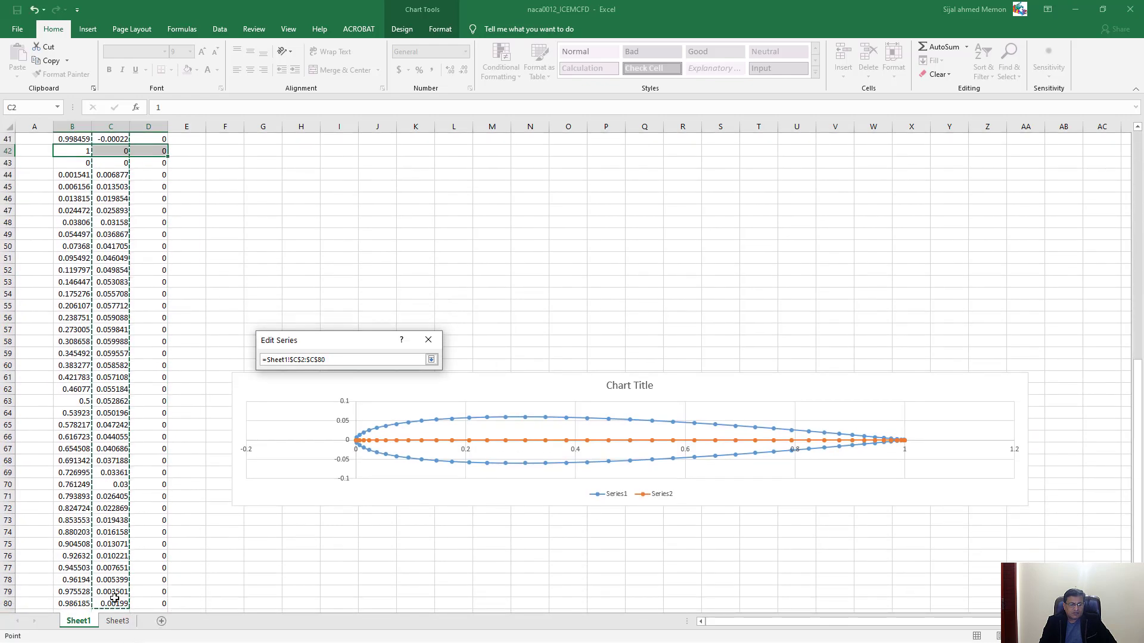
{"action": "scroll", "coordinate": [143, 486], "scroll_direction": "down", "scroll_amount": 2}
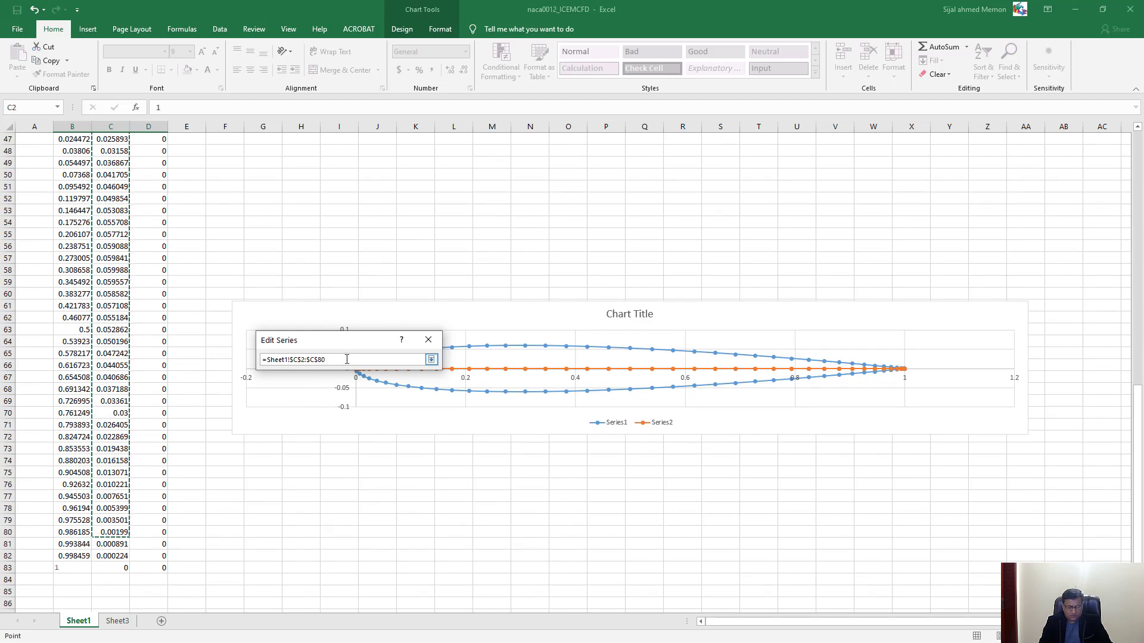
{"action": "key", "text": "BackSpace"}
{"action": "type", "text": "3"}
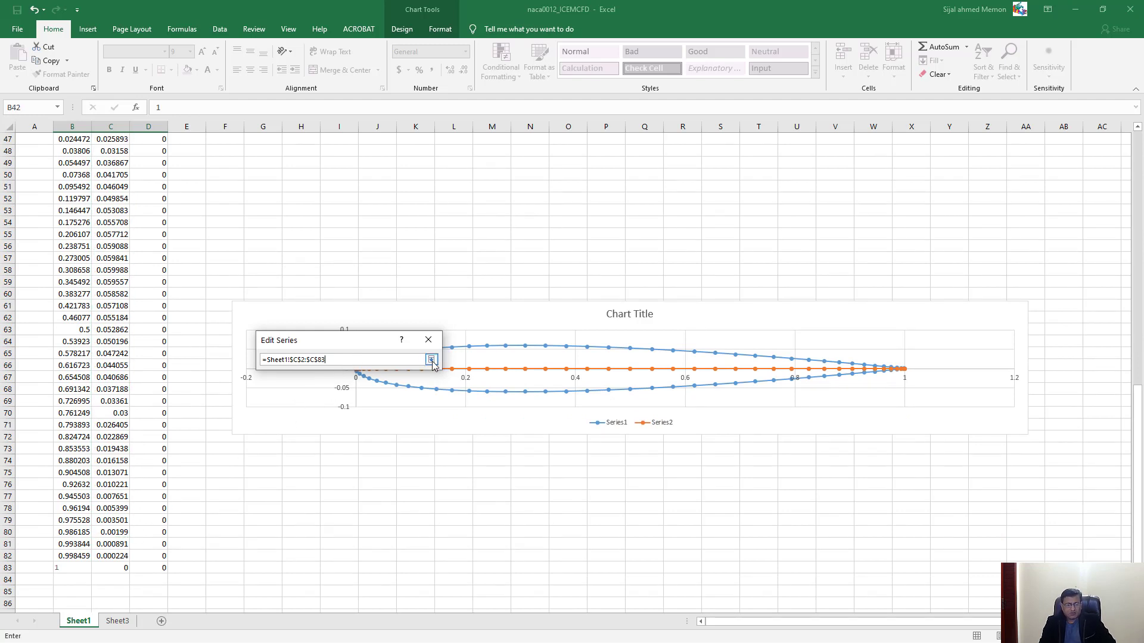
{"action": "left_click", "coordinate": [431, 360]}
{"action": "left_click", "coordinate": [373, 393]}
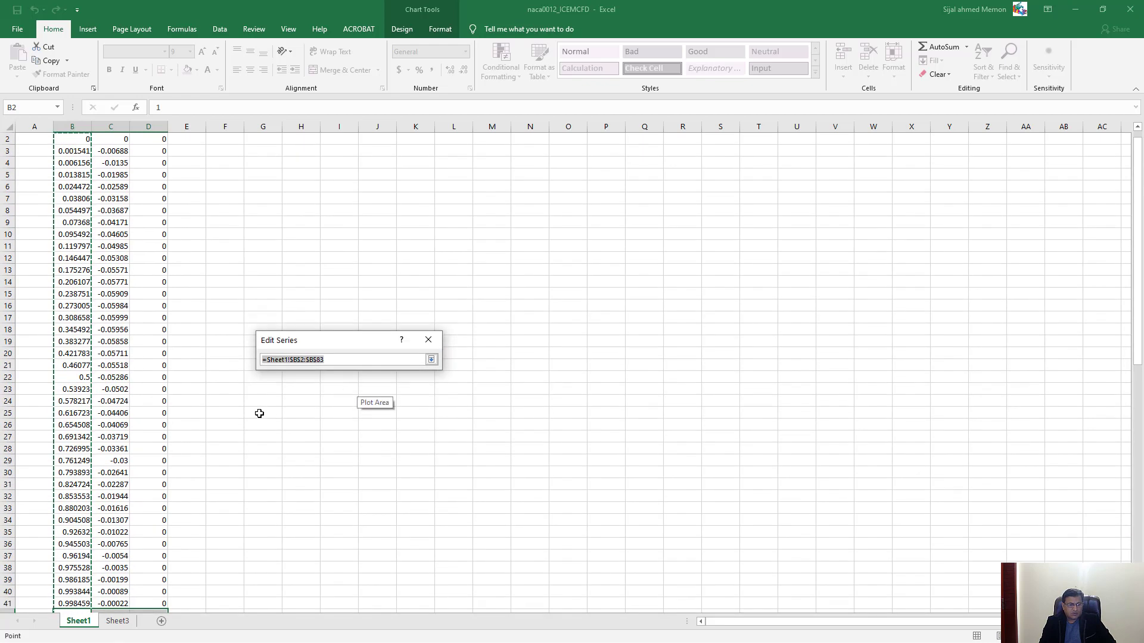
{"action": "left_click", "coordinate": [432, 360]}
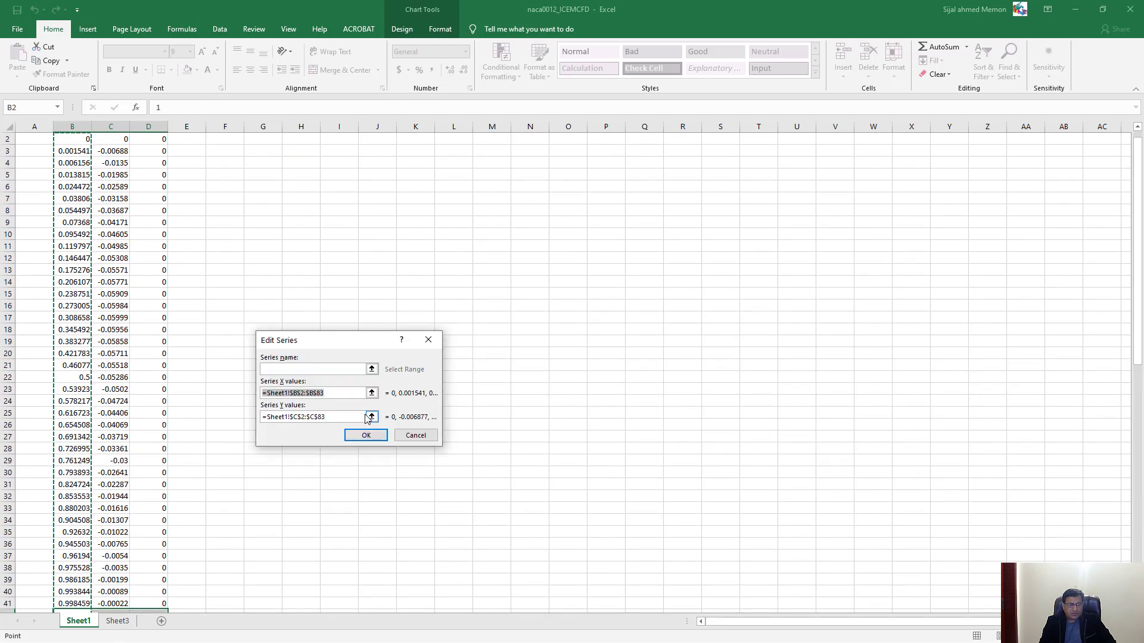
{"action": "left_click", "coordinate": [365, 435]}
- Remove the flat Series2 from the chart and apply the data changes
{"action": "left_click", "coordinate": [207, 418]}
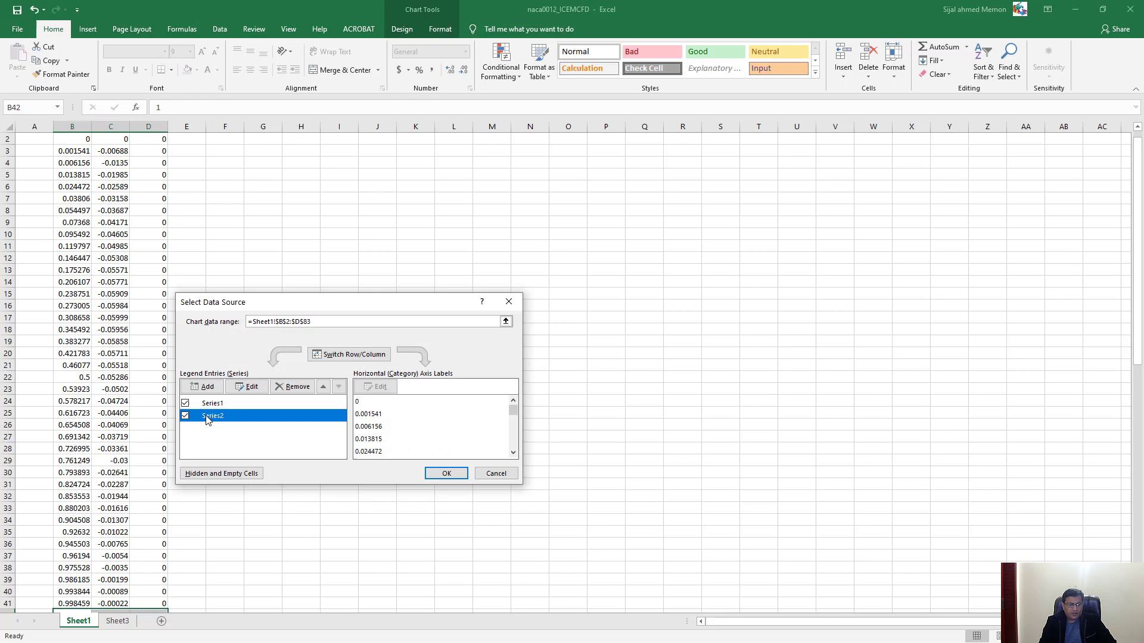
{"action": "left_click", "coordinate": [293, 386]}
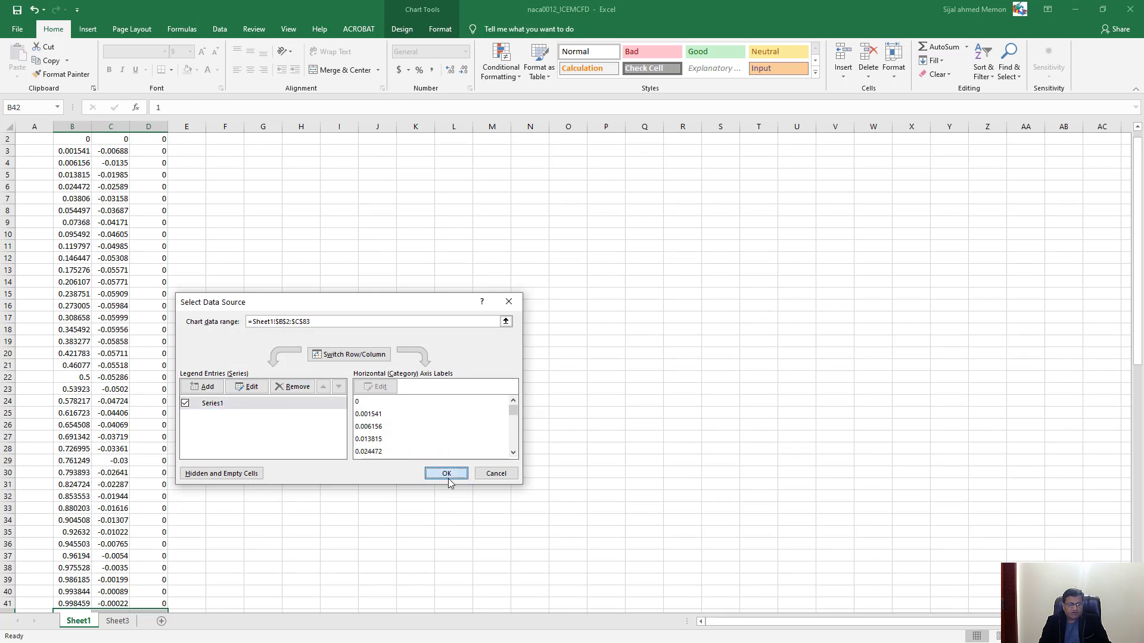
{"action": "left_click", "coordinate": [440, 474]}
{"action": "scroll", "coordinate": [411, 452], "scroll_direction": "down", "scroll_amount": 11}
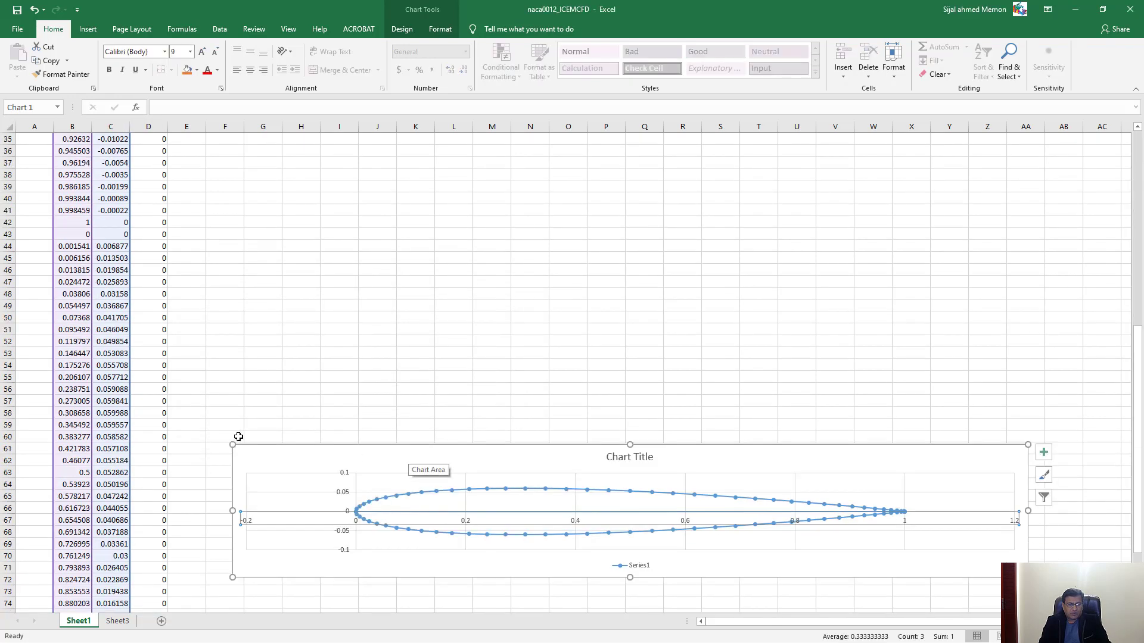
- Move the airfoil chart up beside the coordinate data
{"action": "left_click_drag", "start_coordinate": [258, 447], "coordinate": [229, 203]}
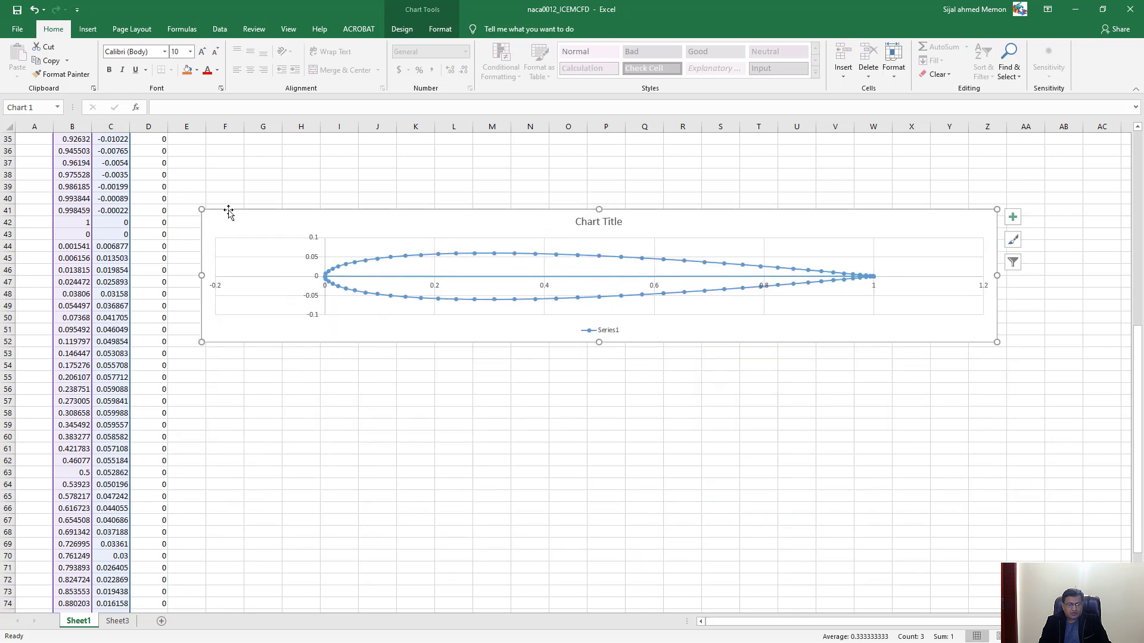
{"action": "left_click", "coordinate": [411, 427]}
{"action": "left_click", "coordinate": [380, 260]}
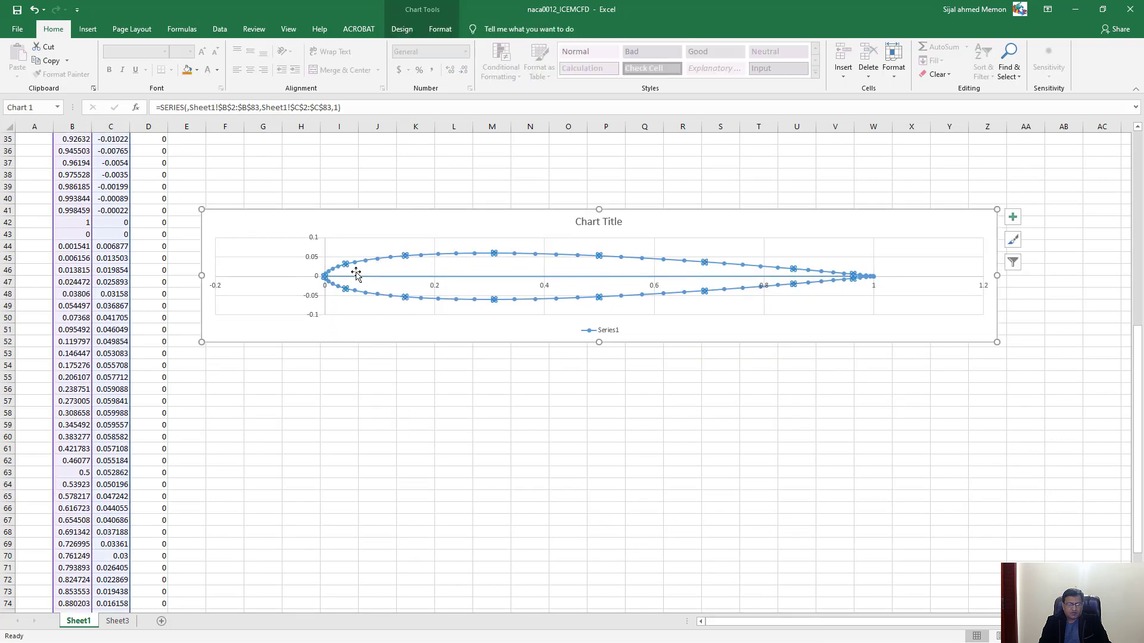
{"action": "scroll", "coordinate": [380, 322], "scroll_direction": "up", "scroll_amount": 1}
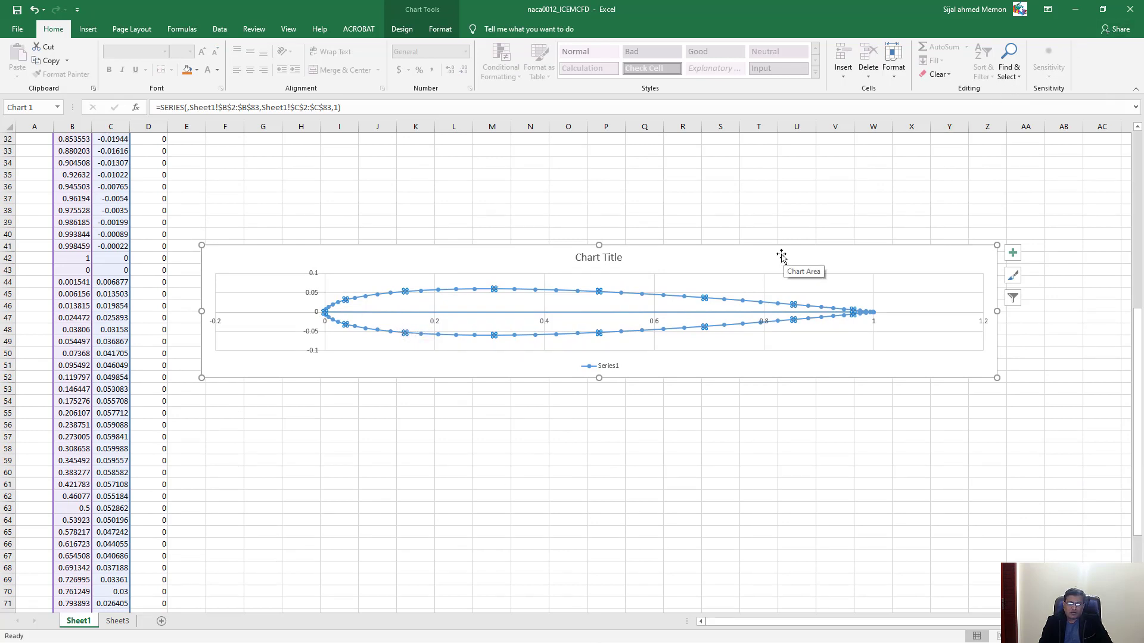
- Close naca0012_ICEMCFD without saving and select cell B3 in NACA0012_DM
{"action": "left_click", "coordinate": [1130, 9]}
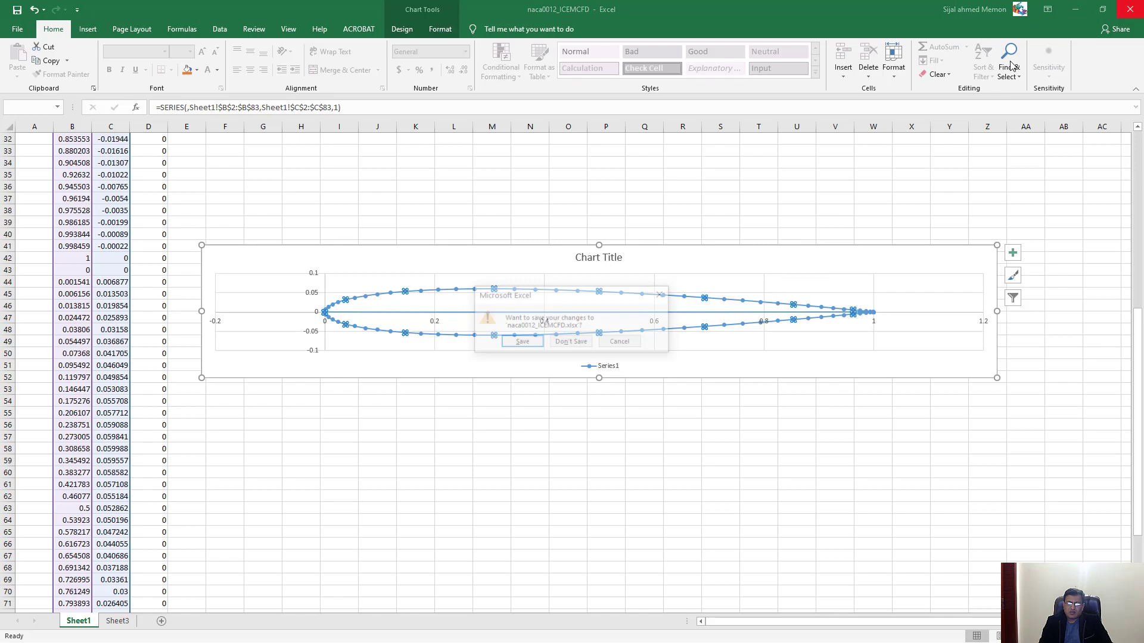
{"action": "left_click", "coordinate": [571, 342]}
{"action": "left_click", "coordinate": [126, 181]}
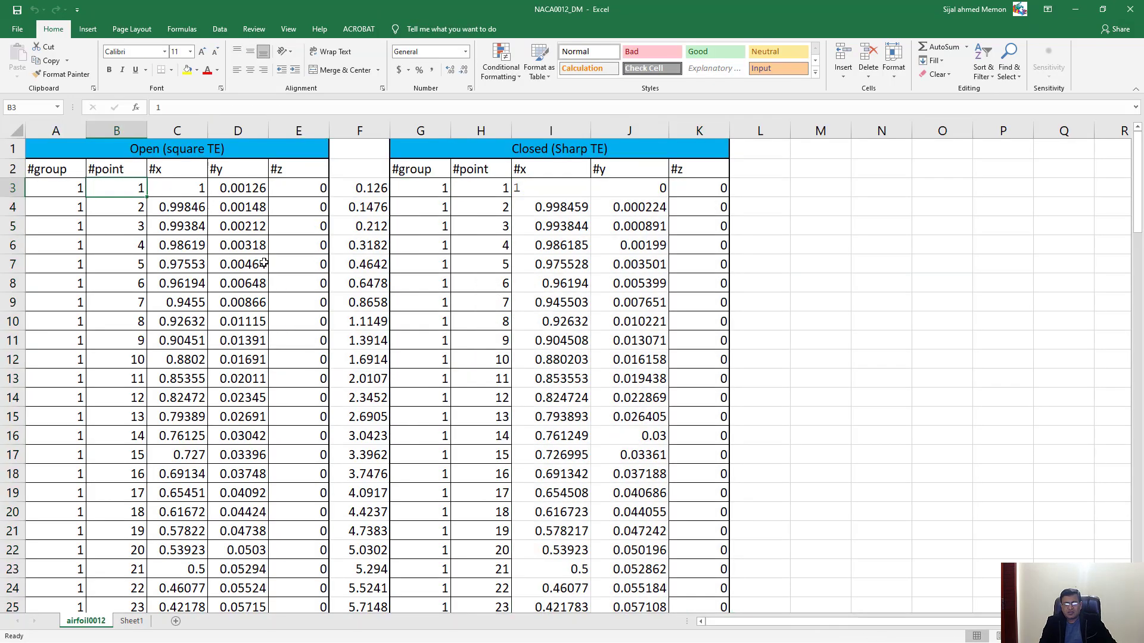
- Scroll through the airfoil0012 open and closed trailing-edge tables to row 83, then close Excel
{"action": "scroll", "coordinate": [259, 255], "scroll_direction": "down", "scroll_amount": 3, "text": "ctrl"}
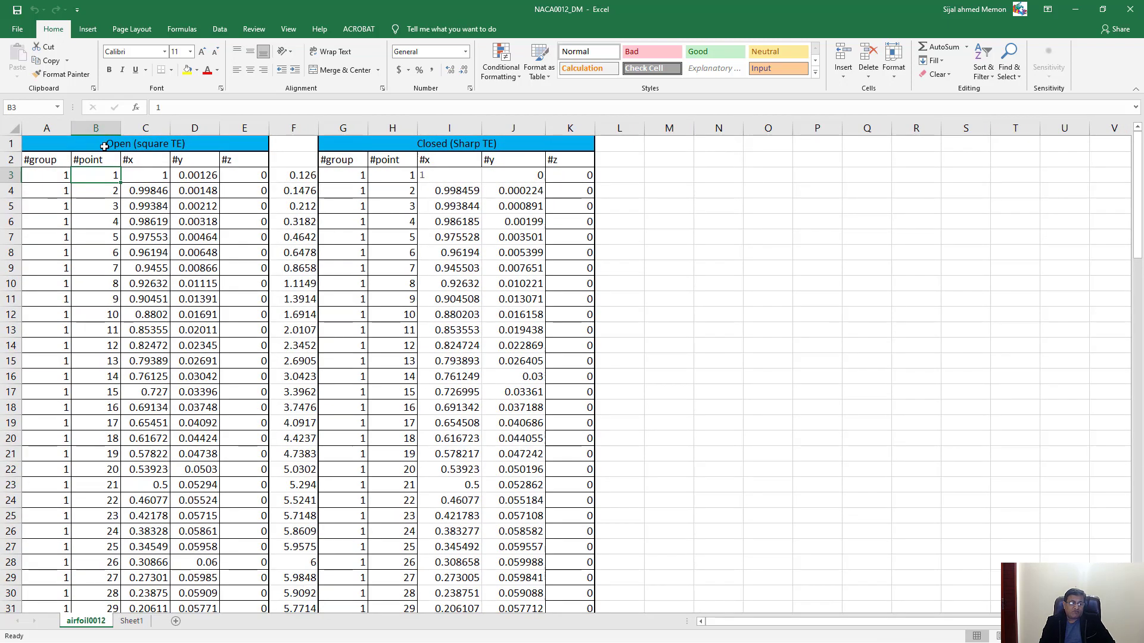
{"action": "scroll", "coordinate": [156, 292], "scroll_direction": "down", "scroll_amount": 17}
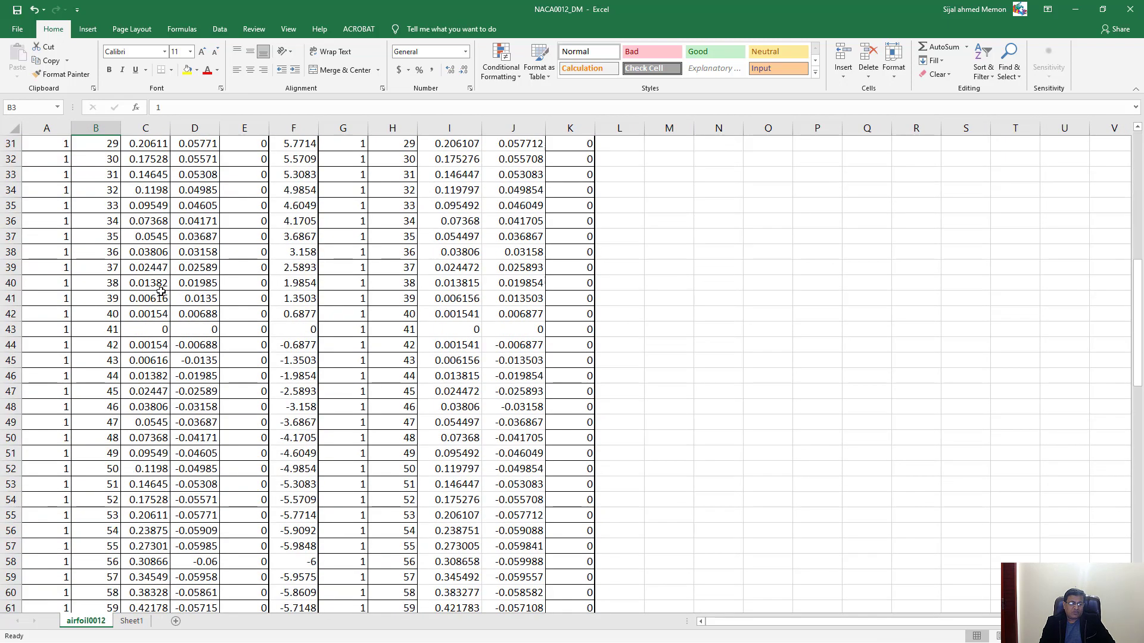
{"action": "scroll", "coordinate": [173, 381], "scroll_direction": "down", "scroll_amount": 10}
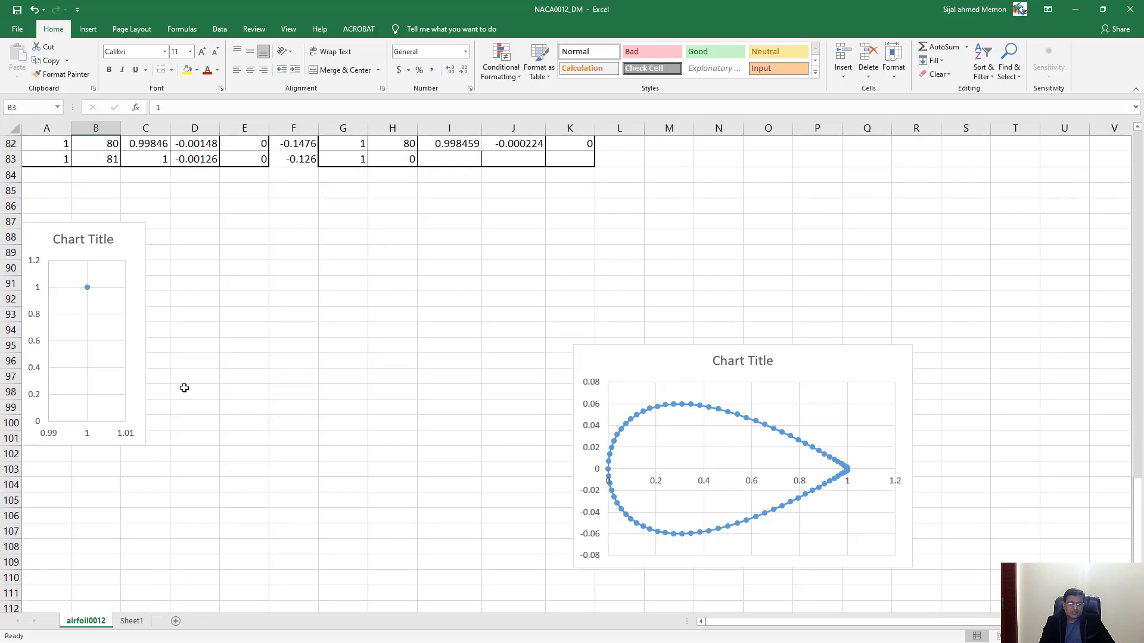
{"action": "scroll", "coordinate": [205, 387], "scroll_direction": "down", "scroll_amount": 3}
{"action": "scroll", "coordinate": [205, 386], "scroll_direction": "up", "scroll_amount": 10}
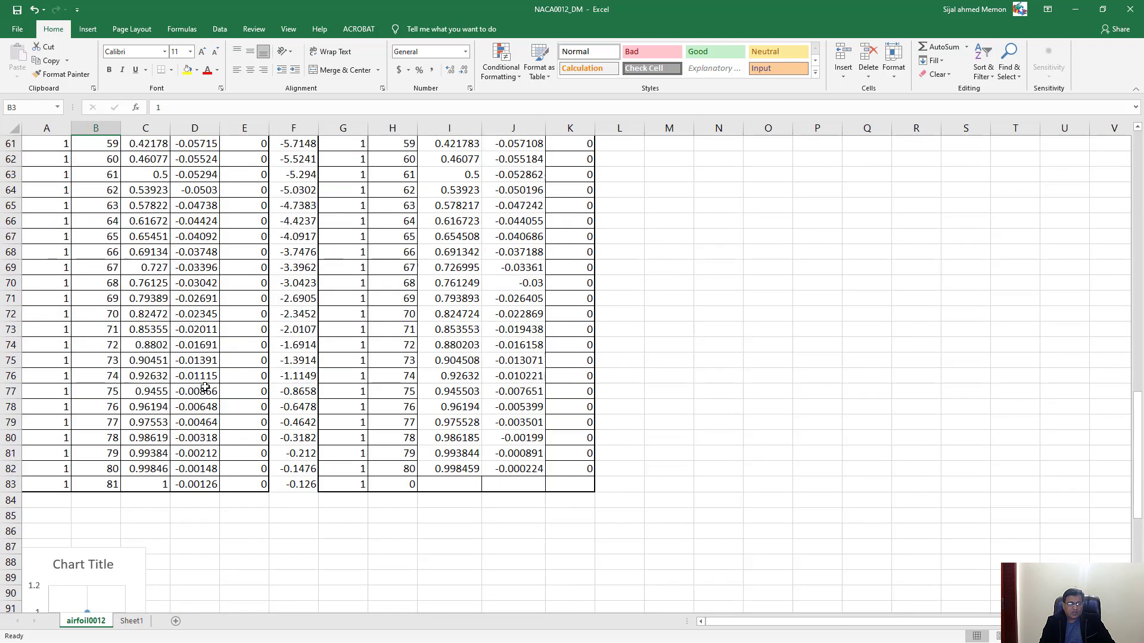
{"action": "scroll", "coordinate": [453, 225], "scroll_direction": "up", "scroll_amount": 18}
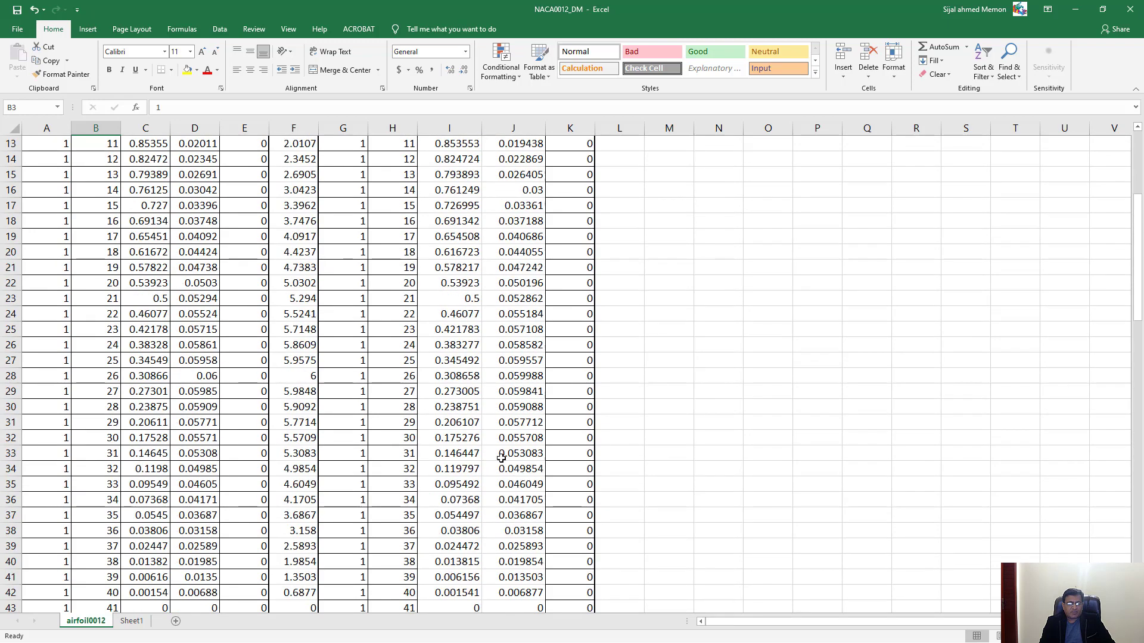
{"action": "scroll", "coordinate": [454, 224], "scroll_direction": "up", "scroll_amount": 2}
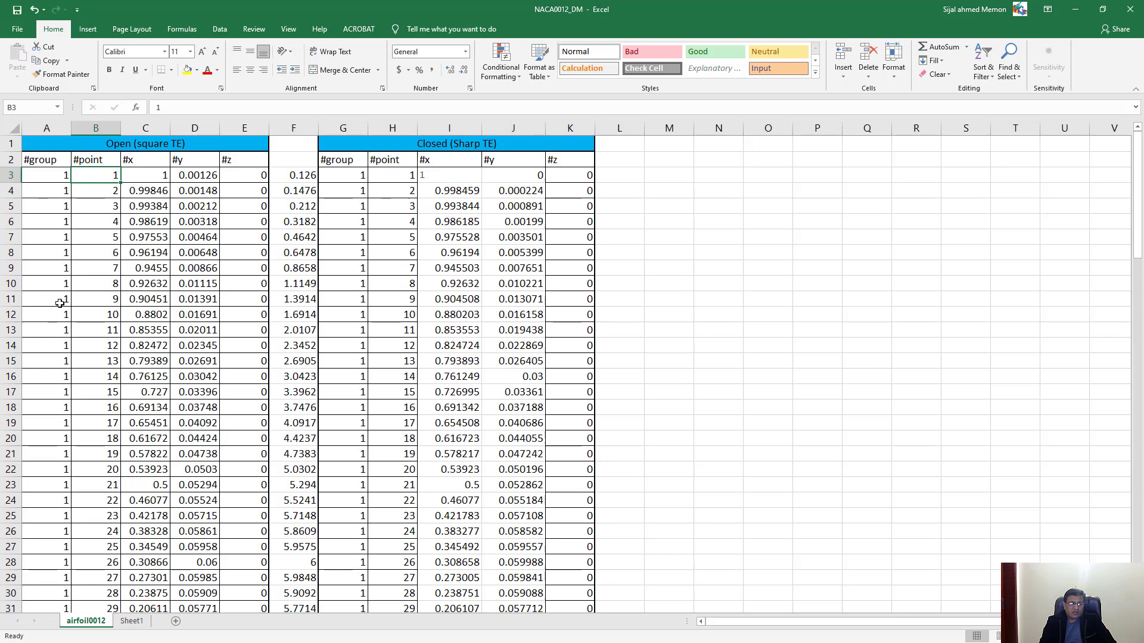
{"action": "scroll", "coordinate": [66, 300], "scroll_direction": "down", "scroll_amount": 6}
{"action": "scroll", "coordinate": [76, 295], "scroll_direction": "down", "scroll_amount": 15}
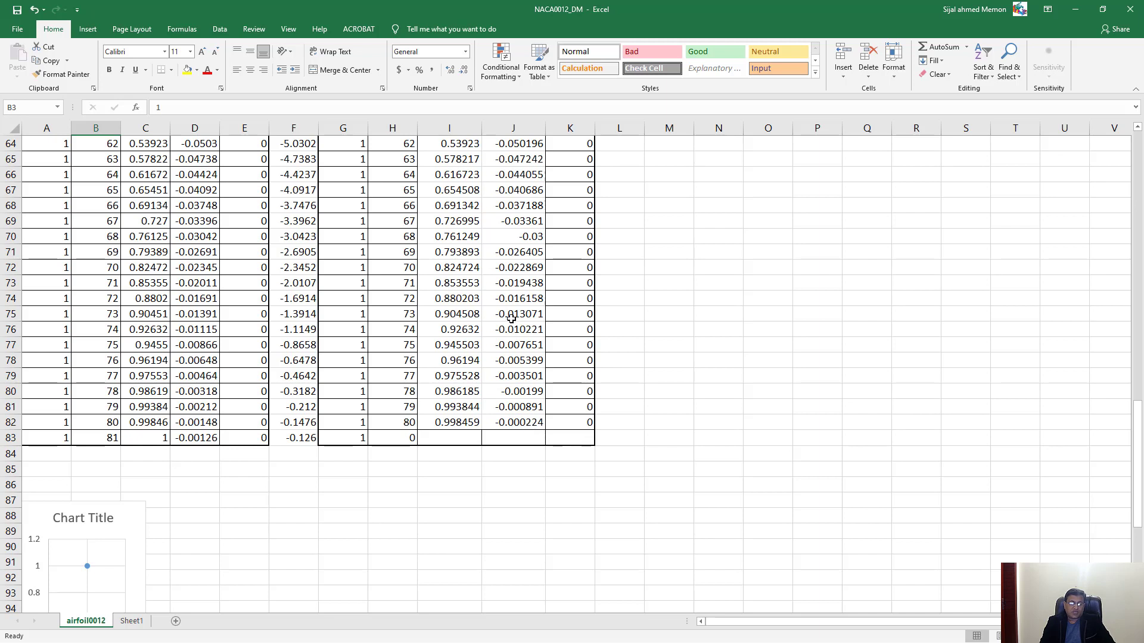
{"action": "left_click", "coordinate": [1127, 9]}
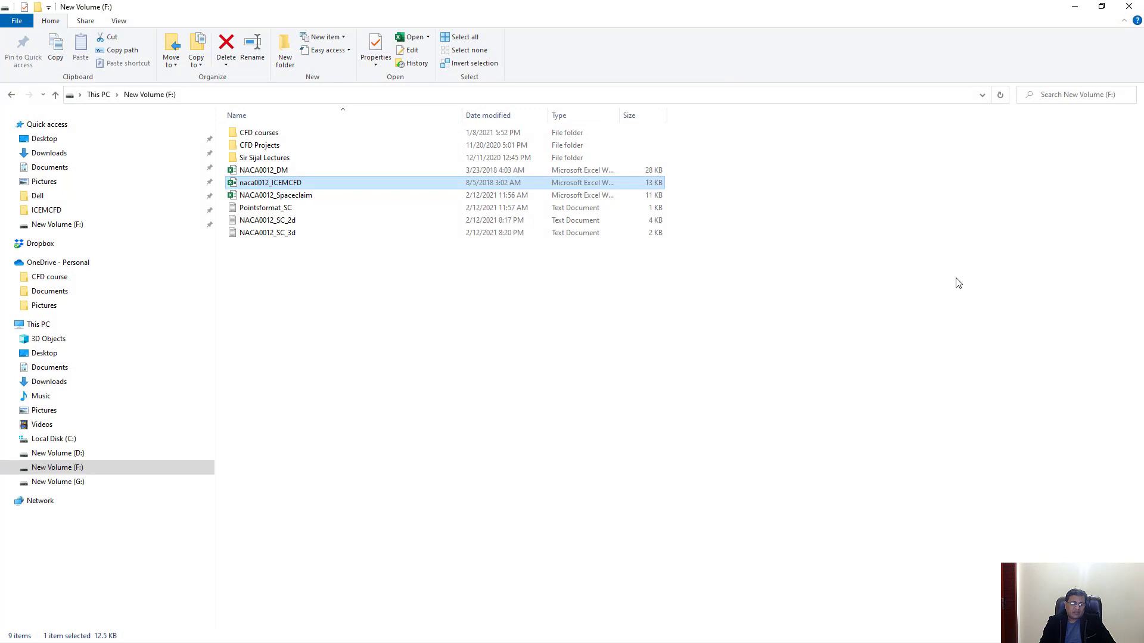
- Minimize File Explorer and restore the NACA0012_Spaceclaim workbook window
{"action": "left_click", "coordinate": [1075, 6]}
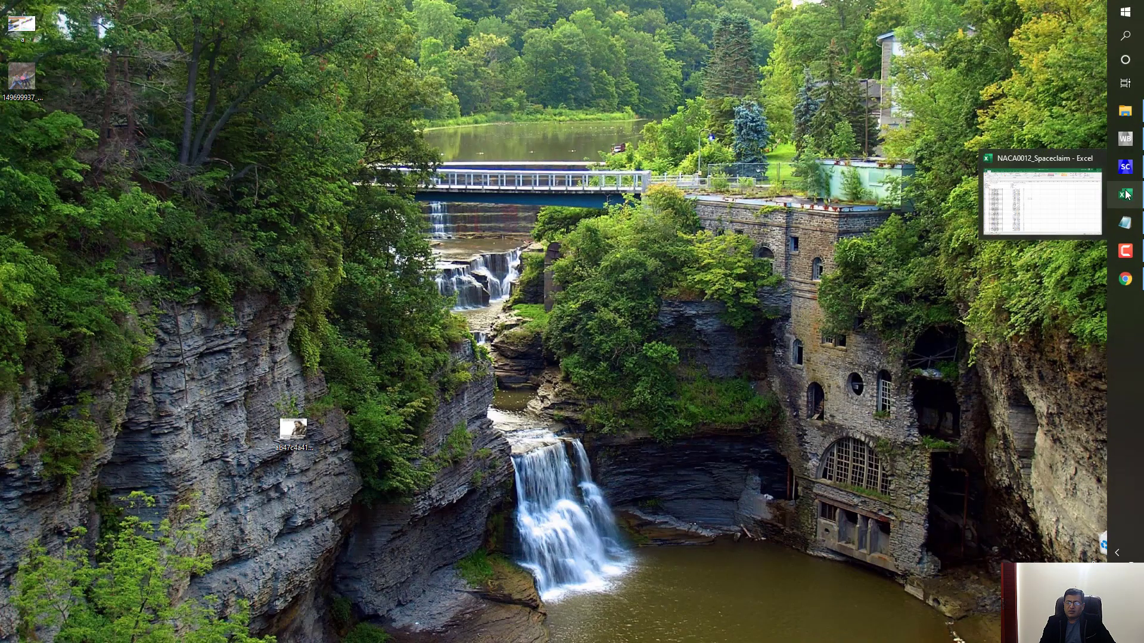
{"action": "left_click", "coordinate": [1129, 197]}
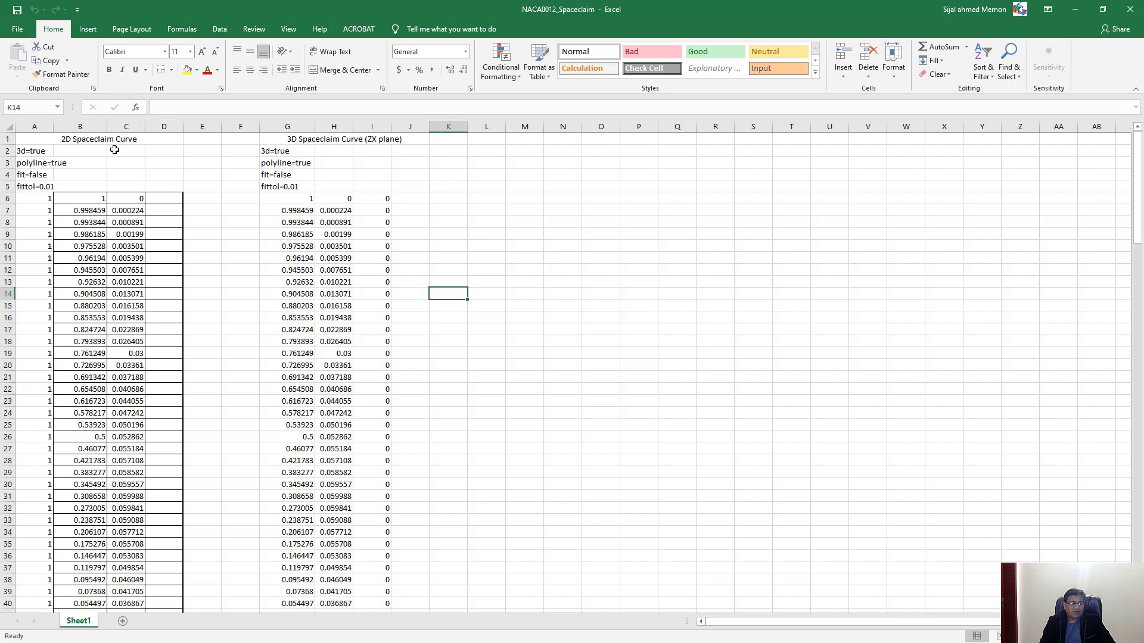
- Replace 'true' with 'false' in cell A2 so the 2D curve header reads 3d=false
{"action": "left_click", "coordinate": [34, 151]}
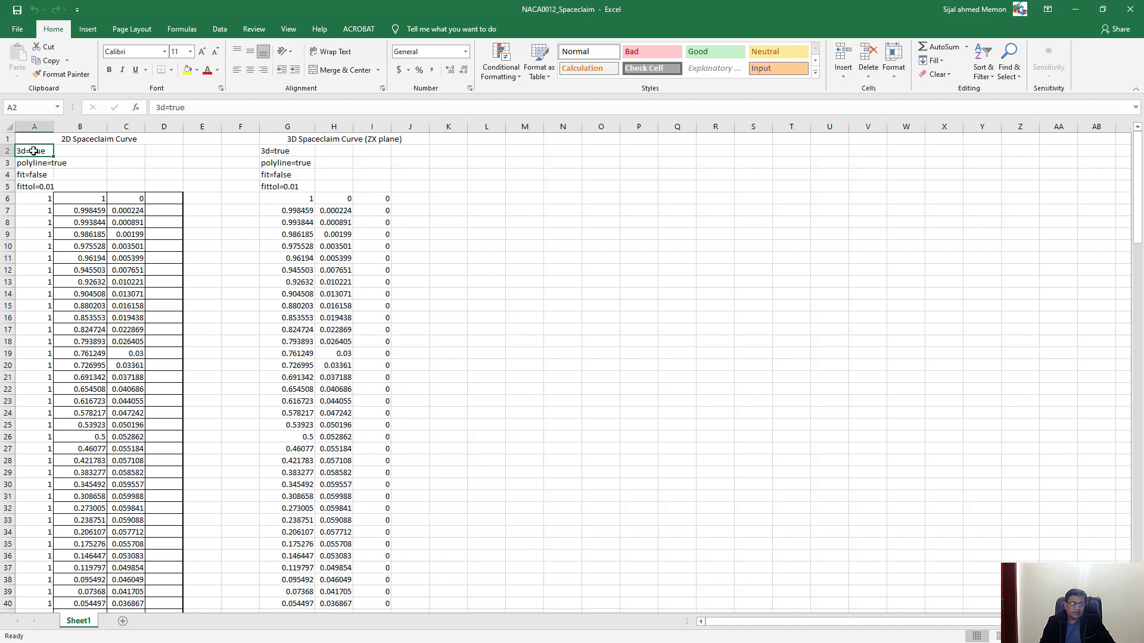
{"action": "double_click", "coordinate": [33, 151]}
{"action": "double_click", "coordinate": [36, 151]}
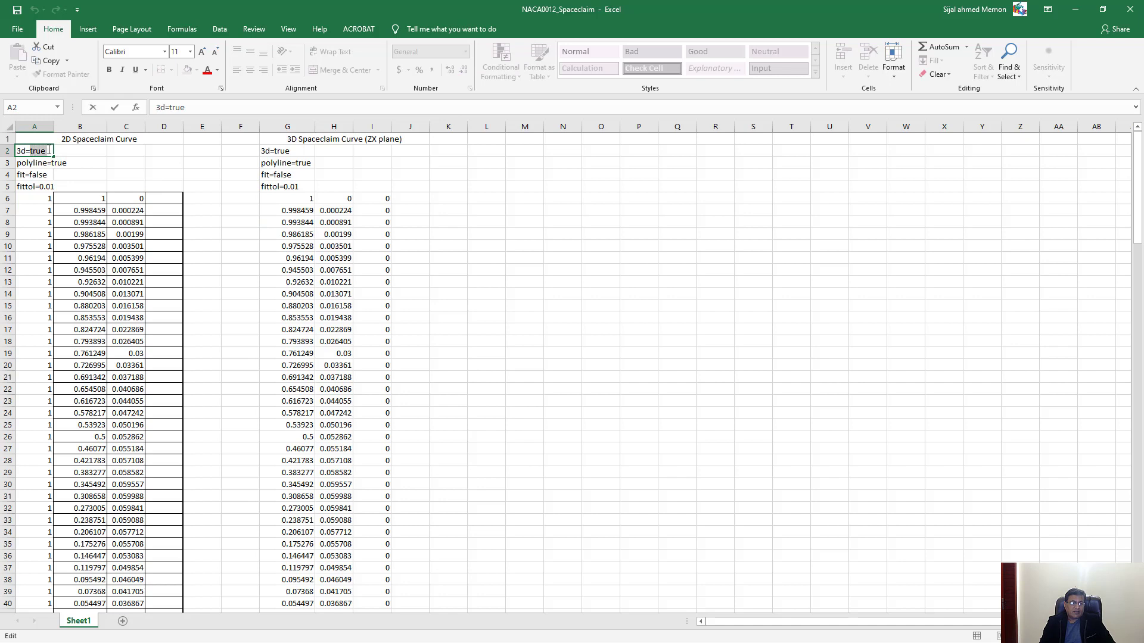
{"action": "type", "text": "false"}
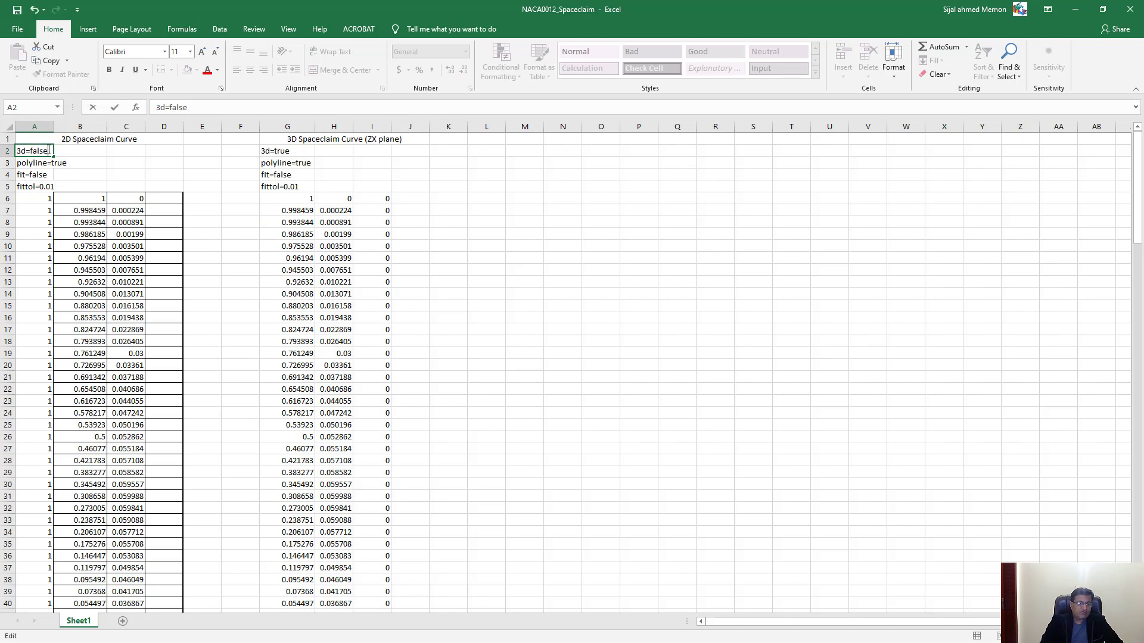
{"action": "key", "text": "Return"}
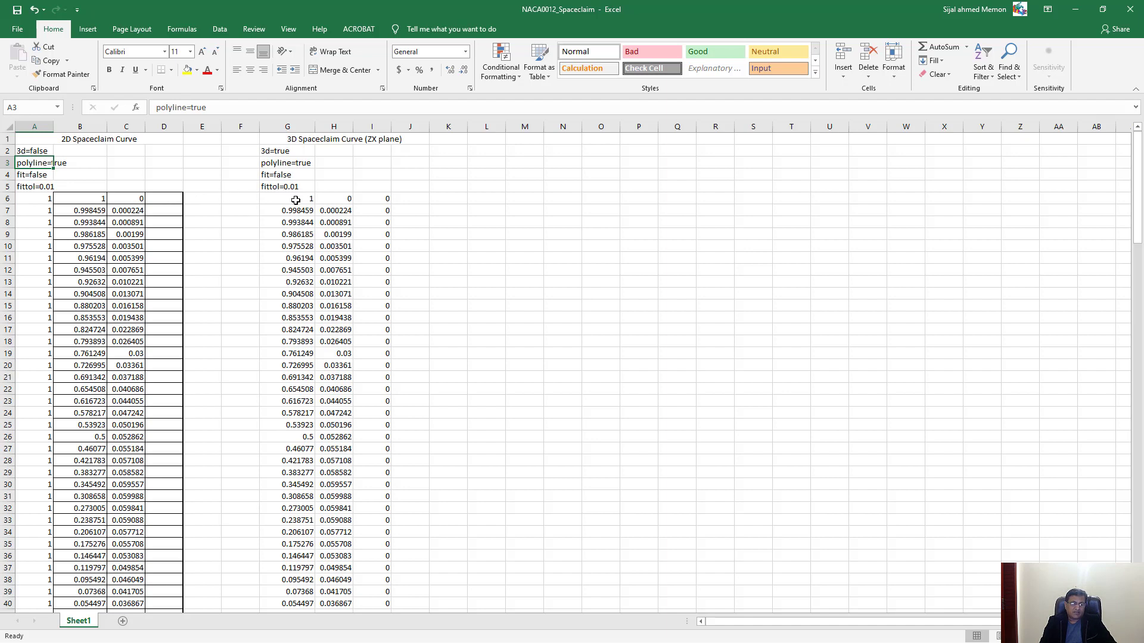
{"action": "left_click_drag", "start_coordinate": [295, 200], "coordinate": [336, 280]}
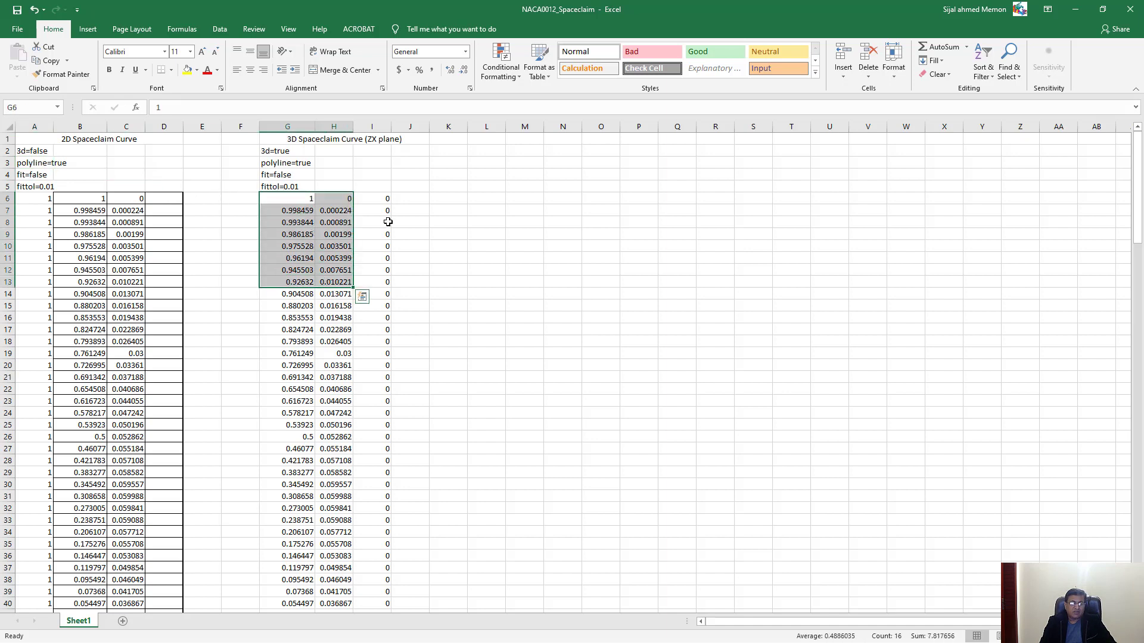
{"action": "left_click_drag", "start_coordinate": [384, 198], "coordinate": [384, 473]}
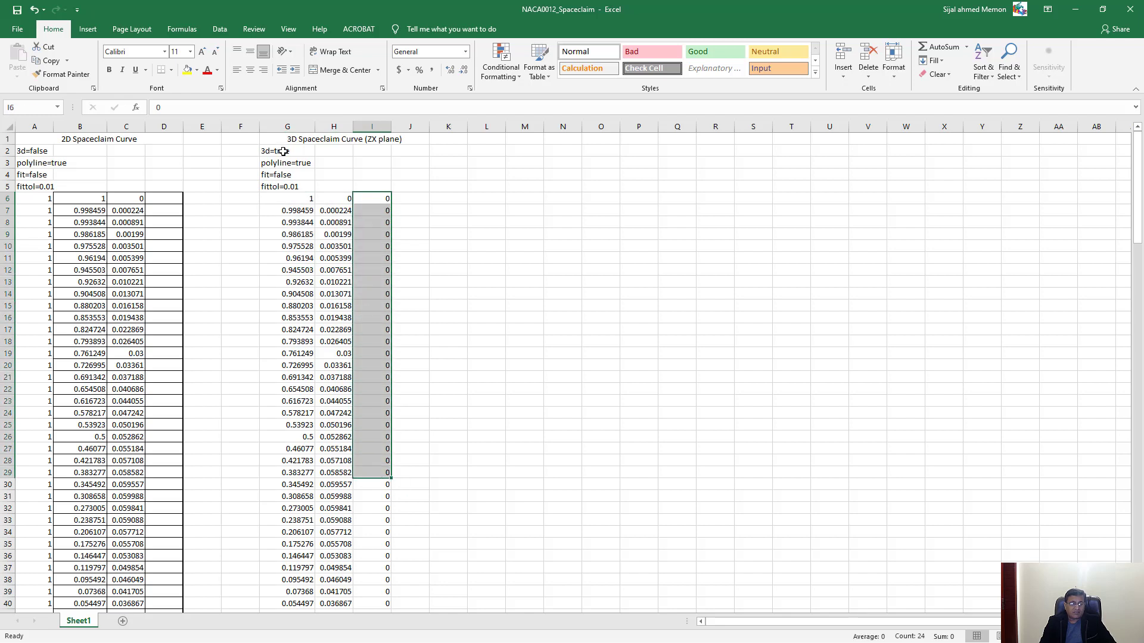
{"action": "left_click", "coordinate": [283, 151]}
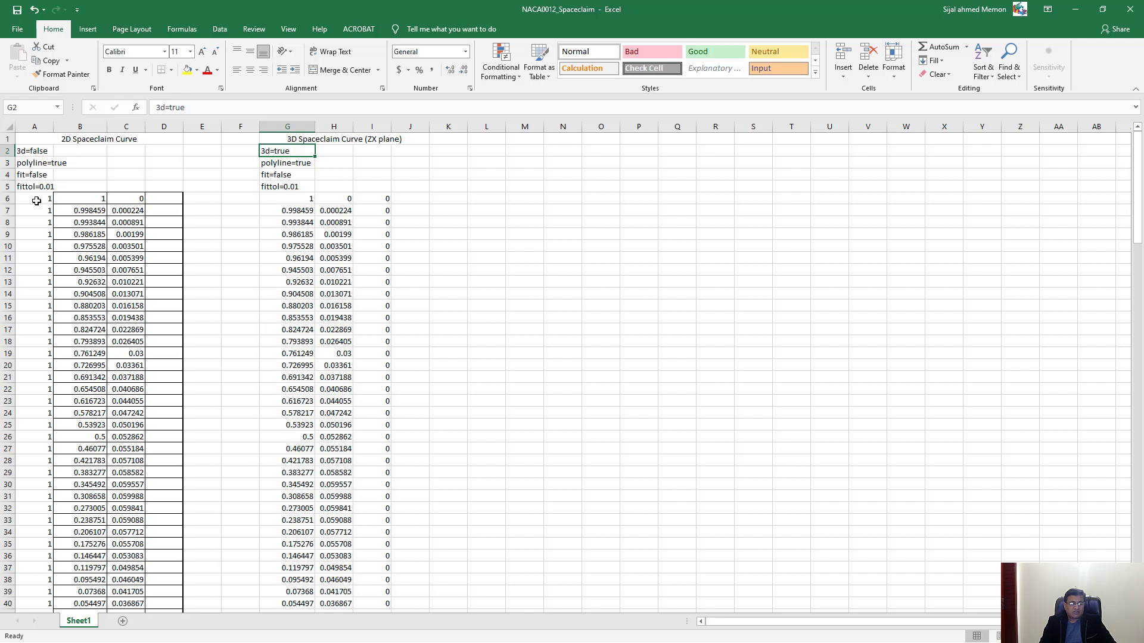
{"action": "left_click_drag", "start_coordinate": [37, 199], "coordinate": [31, 305]}
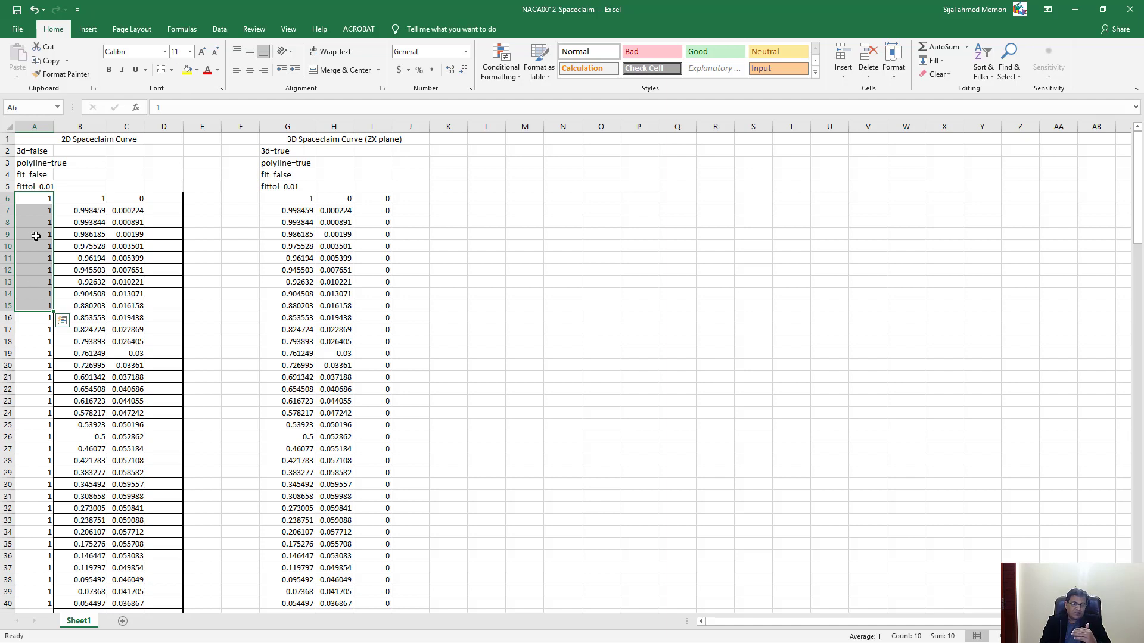
{"action": "key", "text": "shift+Up"}
{"action": "key", "text": "shift+Up"}
{"action": "key", "text": "shift+Up"}
{"action": "key", "text": "shift+Up"}
{"action": "key", "text": "shift+Up"}
{"action": "left_click_drag", "start_coordinate": [34, 198], "coordinate": [34, 249]}
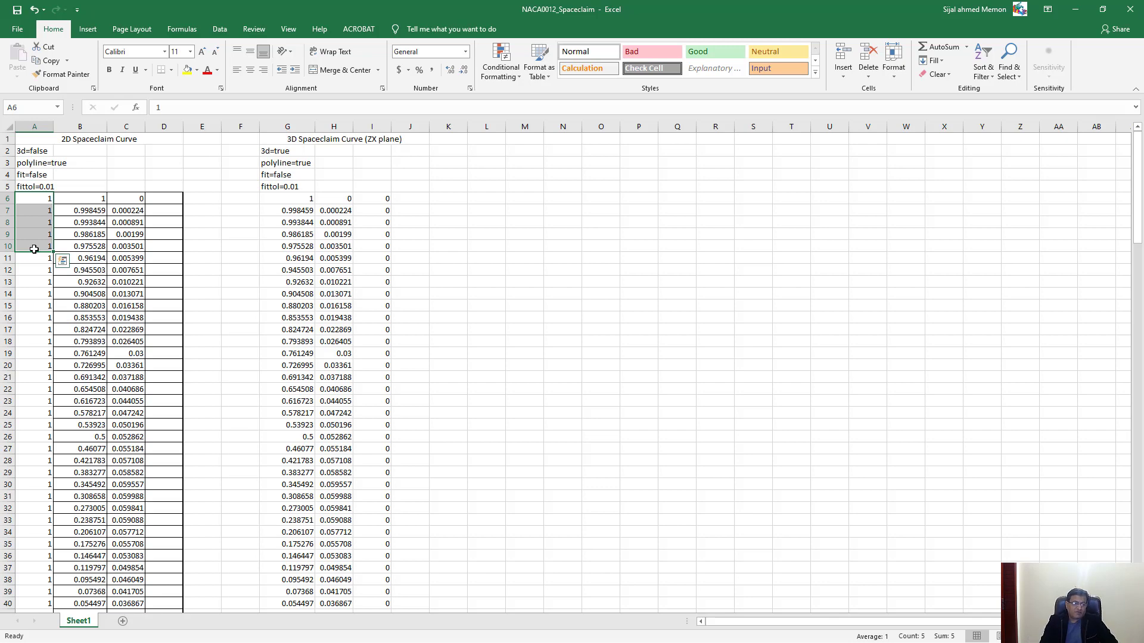
{"action": "scroll", "coordinate": [33, 286], "scroll_direction": "down", "scroll_amount": 17}
{"action": "scroll", "coordinate": [33, 297], "scroll_direction": "down", "scroll_amount": 6}
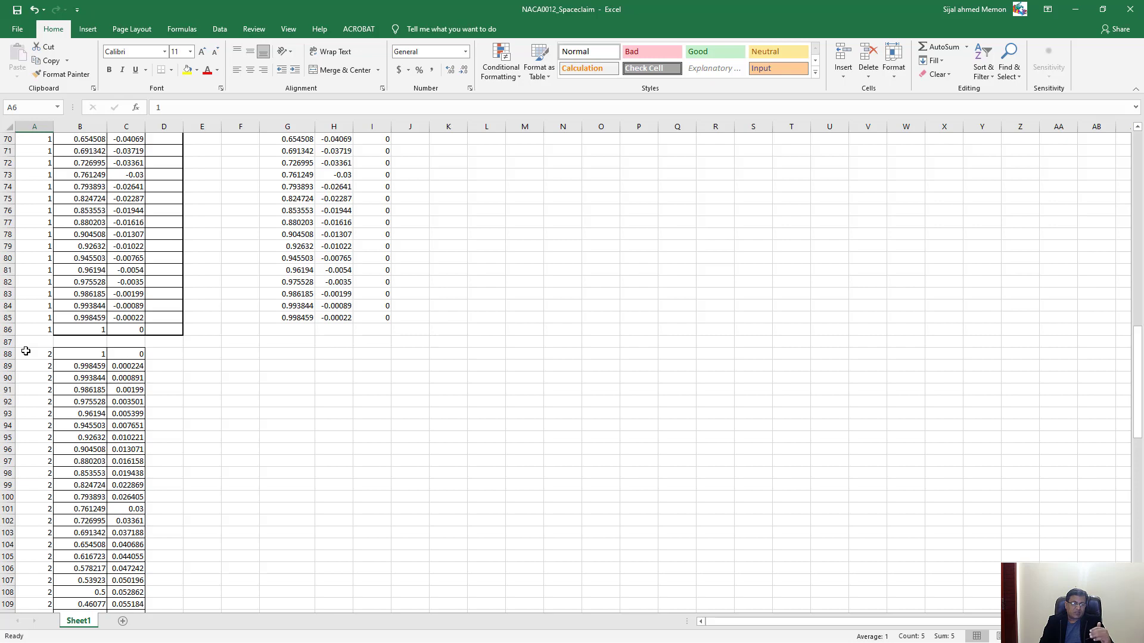
{"action": "scroll", "coordinate": [25, 352], "scroll_direction": "up", "scroll_amount": 1}
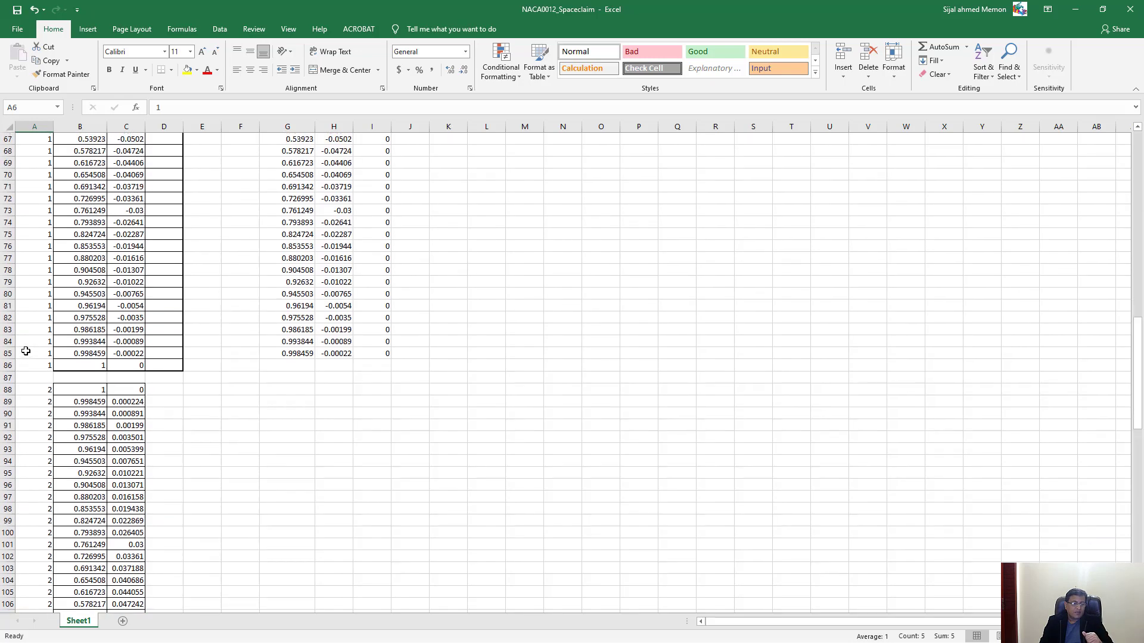
{"action": "scroll", "coordinate": [97, 403], "scroll_direction": "down", "scroll_amount": 11}
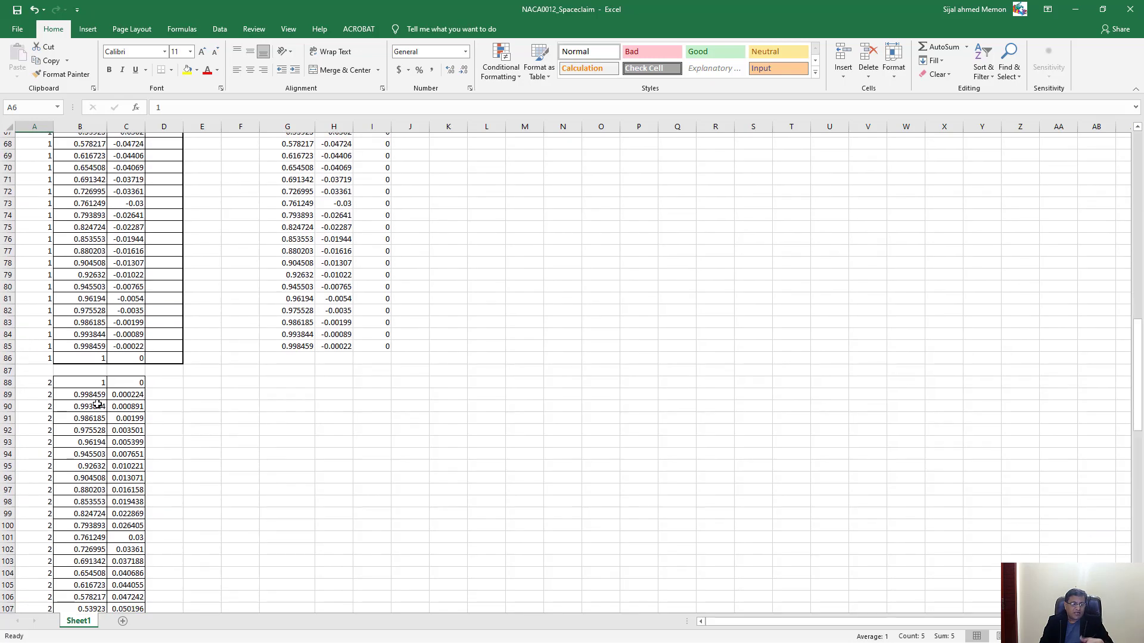
{"action": "scroll", "coordinate": [97, 403], "scroll_direction": "up", "scroll_amount": 10}
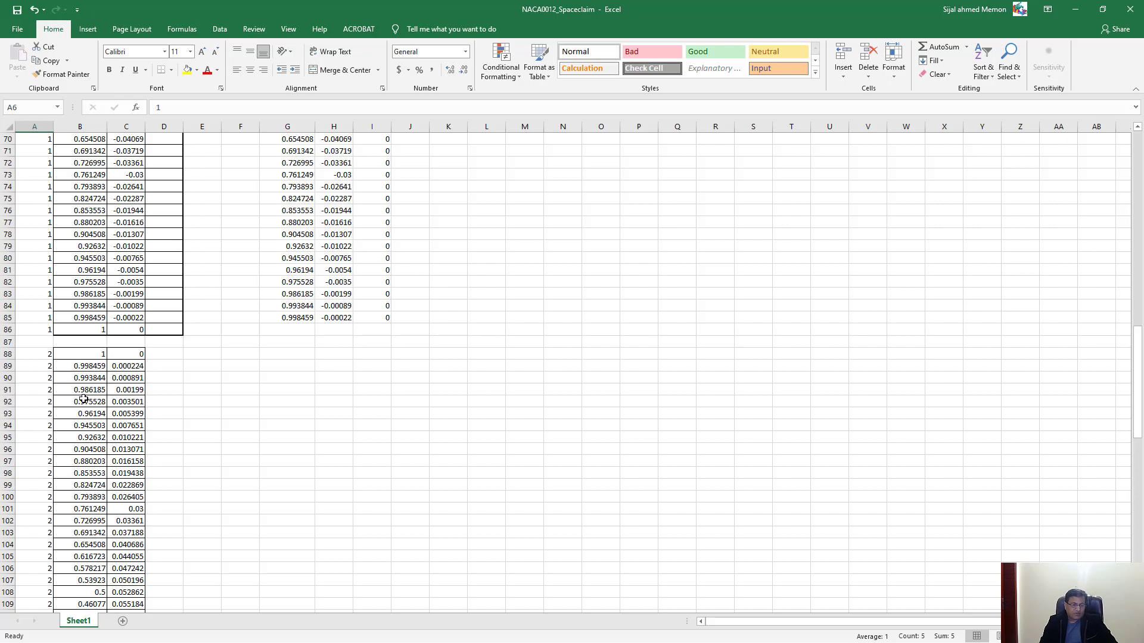
{"action": "scroll", "coordinate": [84, 396], "scroll_direction": "up", "scroll_amount": 5}
{"action": "scroll", "coordinate": [83, 396], "scroll_direction": "up", "scroll_amount": 4}
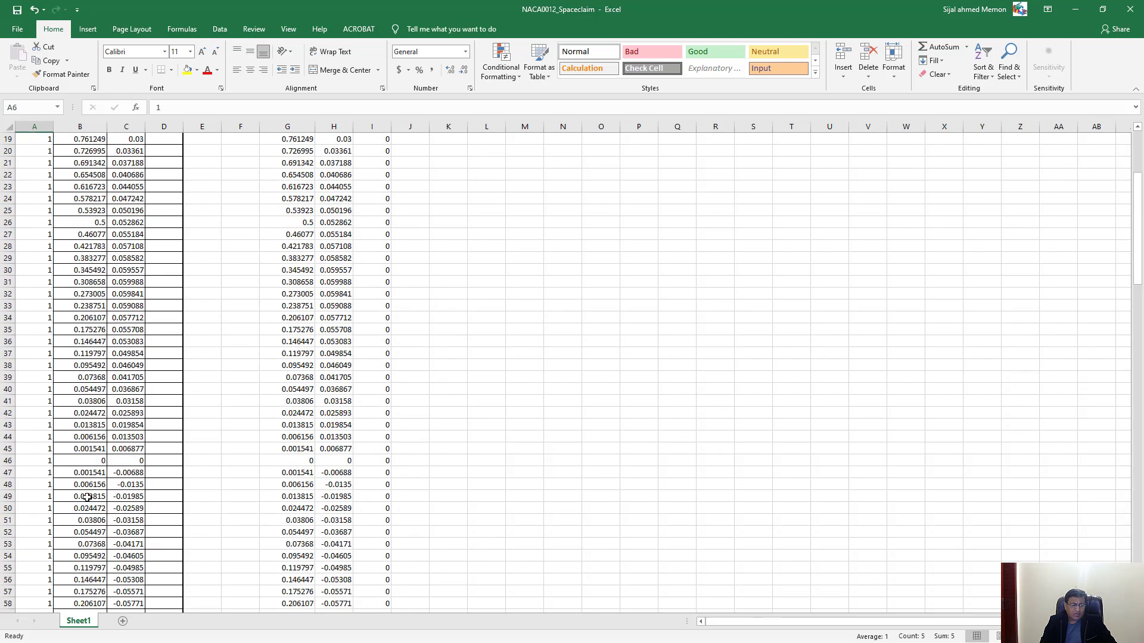
{"action": "scroll", "coordinate": [88, 436], "scroll_direction": "down", "scroll_amount": 11}
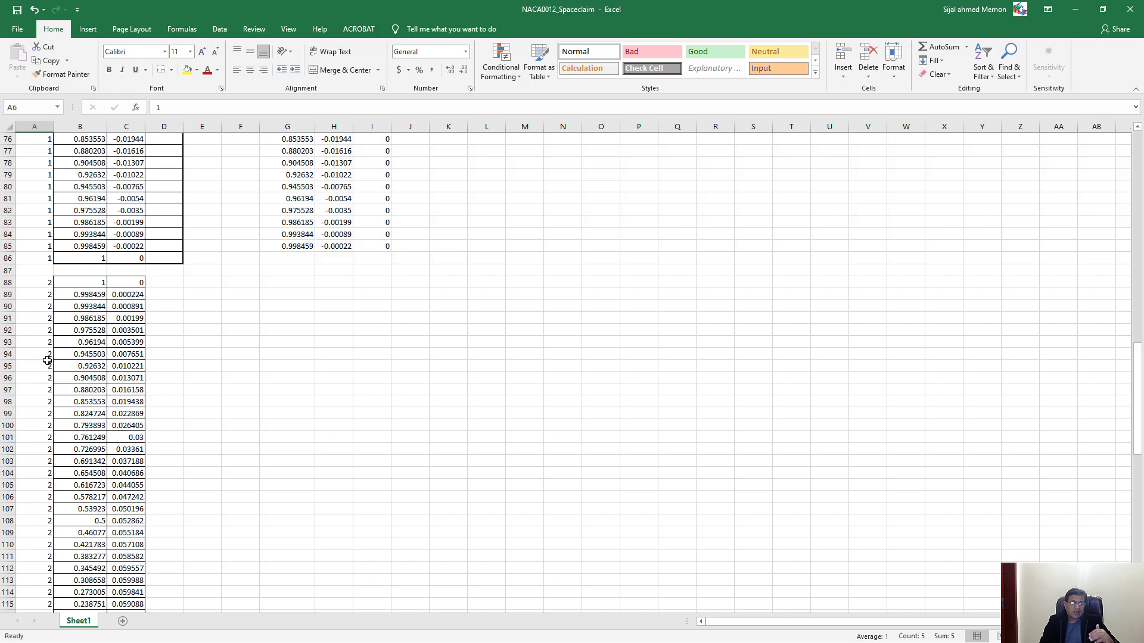
{"action": "scroll", "coordinate": [47, 360], "scroll_direction": "up", "scroll_amount": 20}
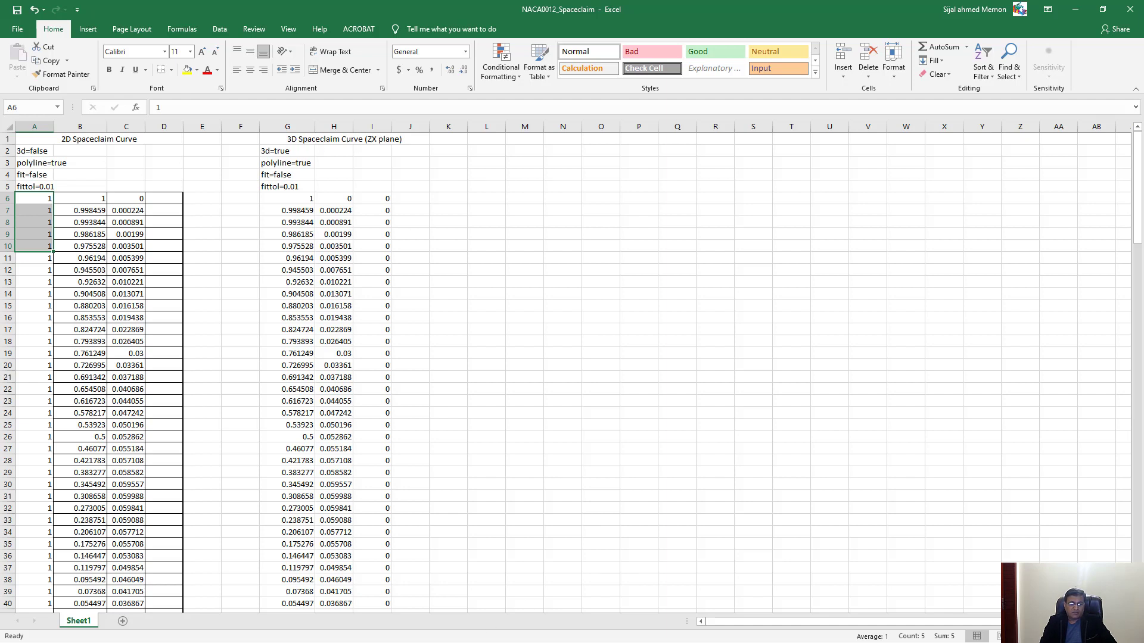
- Clear the desktop and open NACA0012_SC_2d from drive F: in a maximized Notepad window
{"action": "left_click", "coordinate": [1079, 9]}
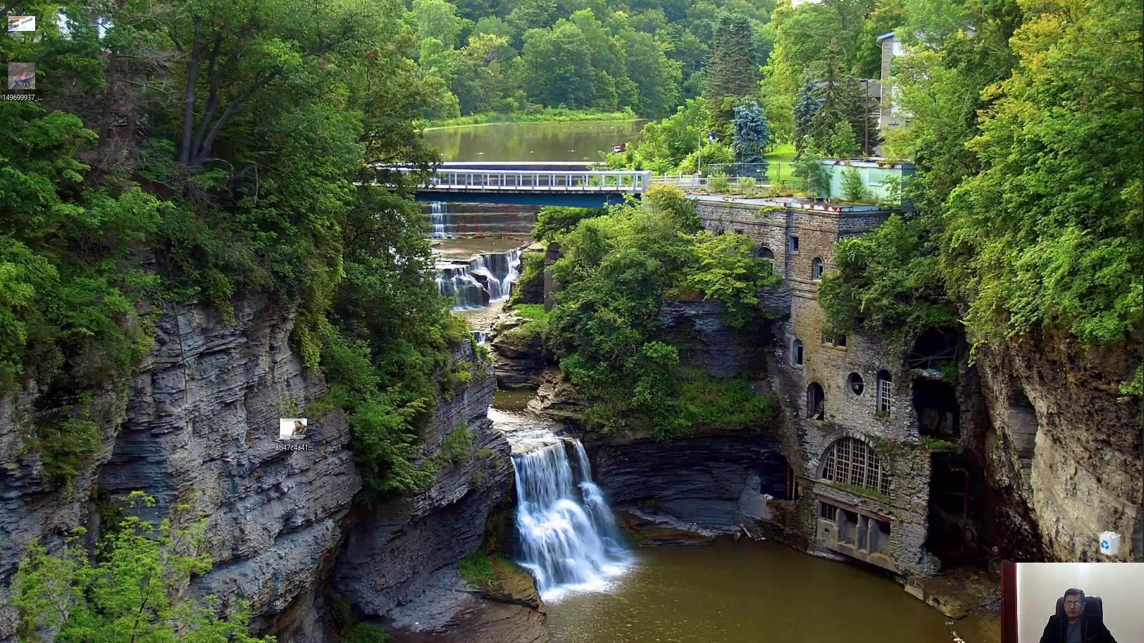
{"action": "left_click", "coordinate": [1124, 167]}
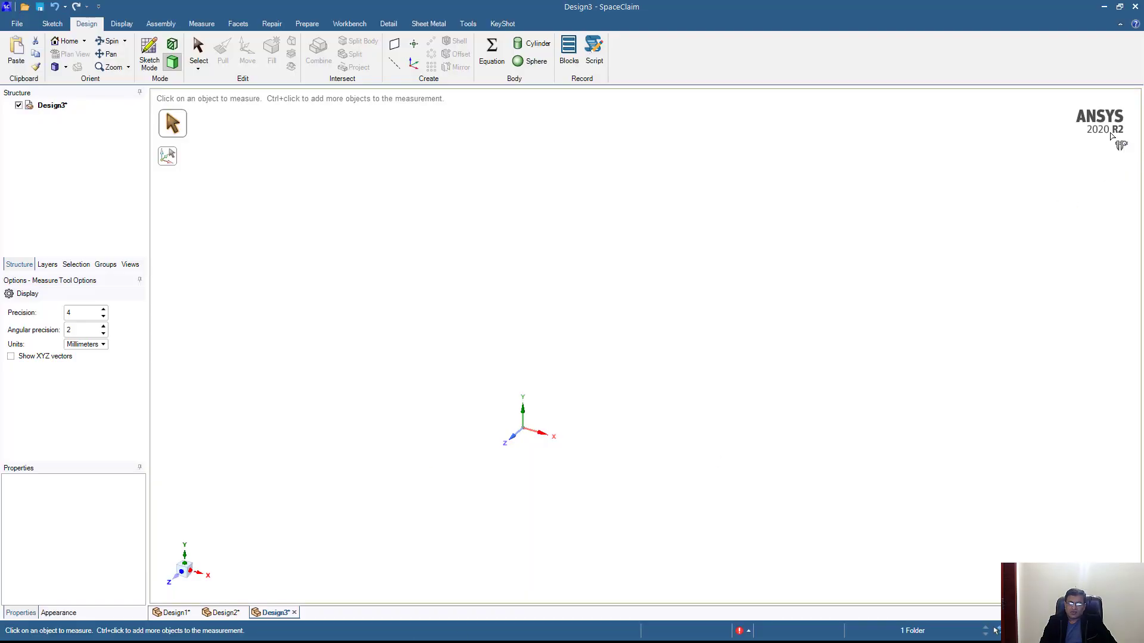
{"action": "left_click", "coordinate": [1104, 7]}
{"action": "left_click", "coordinate": [1127, 111]}
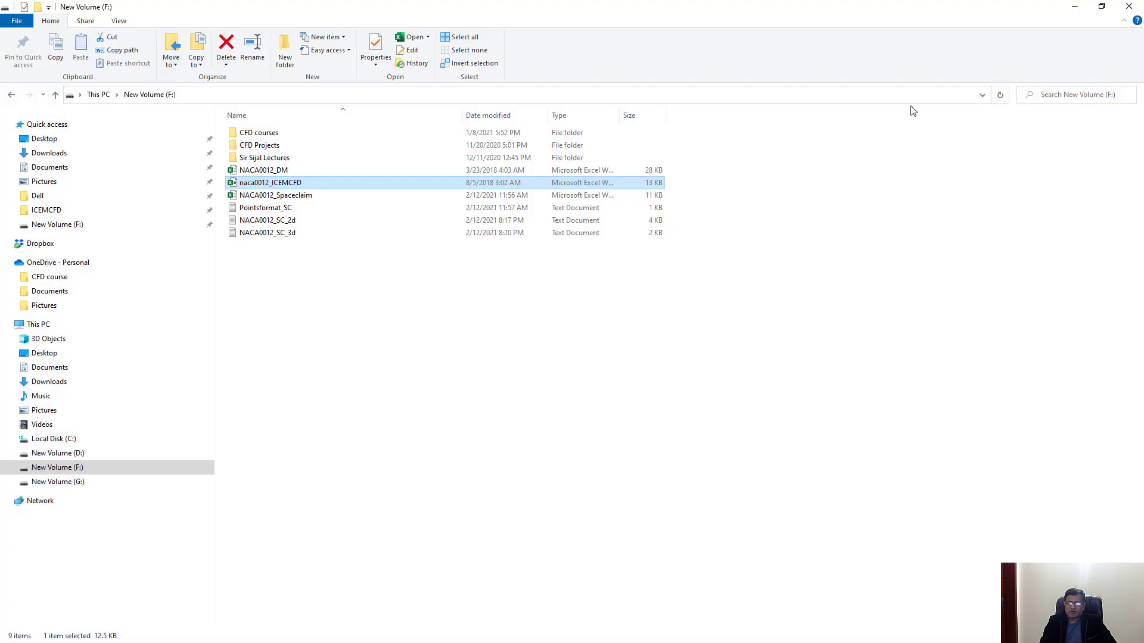
{"action": "double_click", "coordinate": [282, 220]}
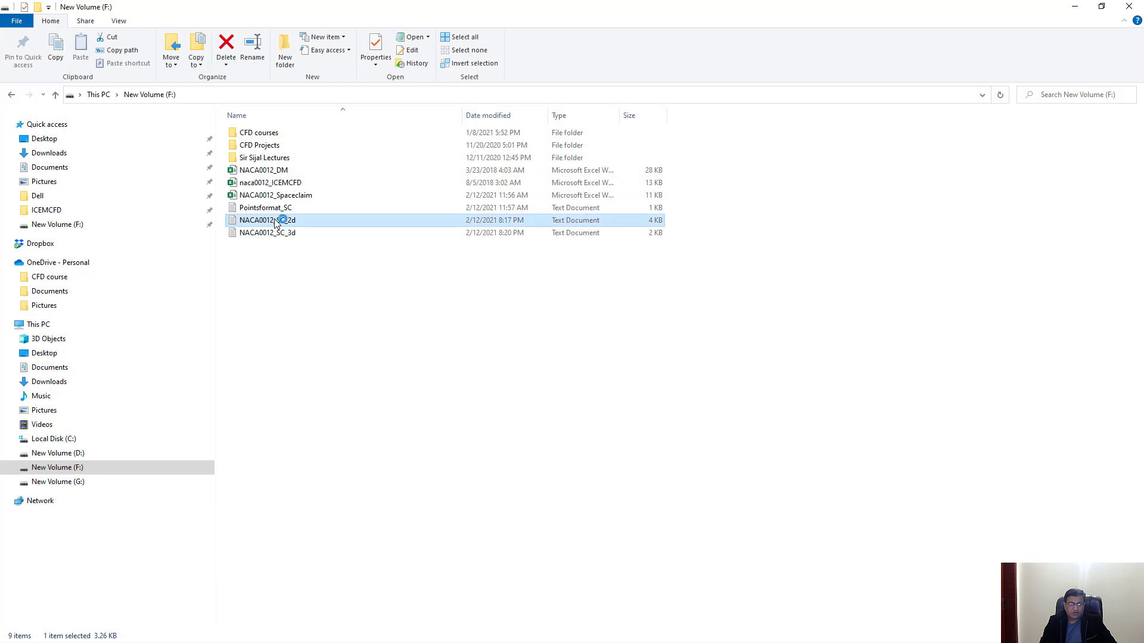
{"action": "double_click", "coordinate": [314, 263]}
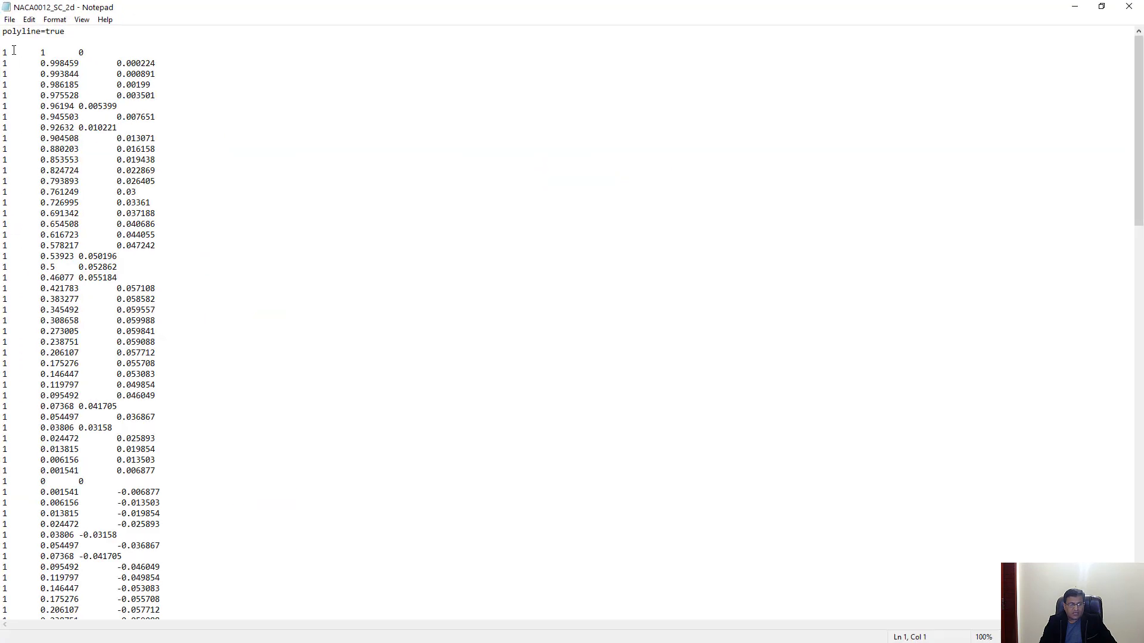
- Highlight the value true in the polyline=true header, then minimize Notepad
{"action": "left_click", "coordinate": [65, 32]}
{"action": "left_click_drag", "start_coordinate": [65, 33], "coordinate": [46, 32]}
{"action": "left_click", "coordinate": [554, 31]}
{"action": "left_click", "coordinate": [1074, 6]}
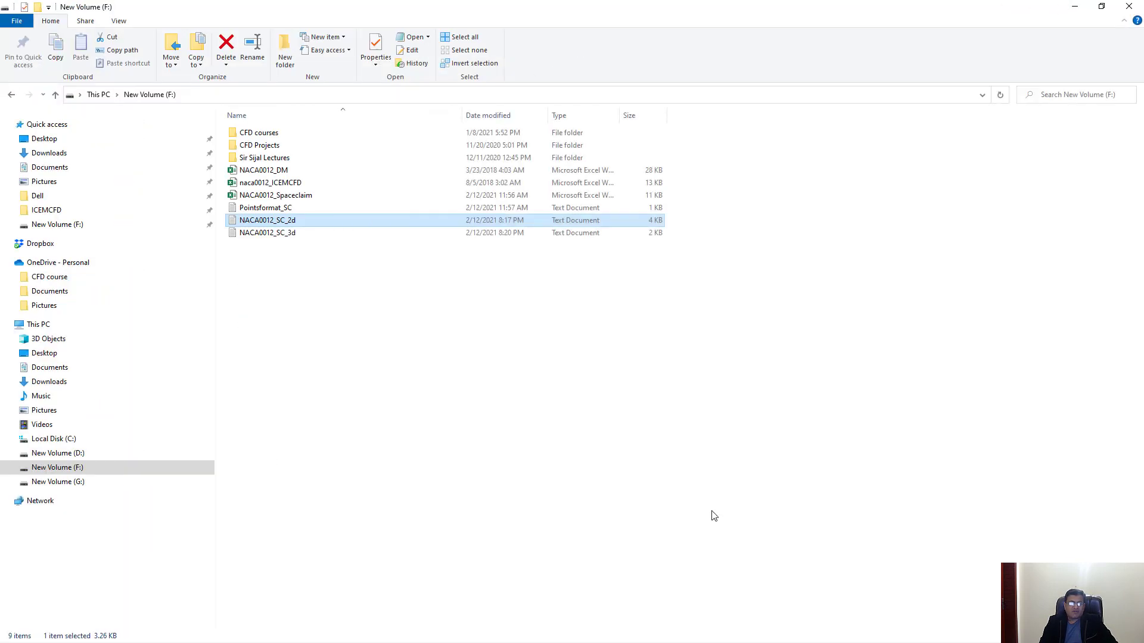
- Read the Point curve text import rules on the SpaceClaim Help page, then close the browser
{"action": "left_click", "coordinate": [1074, 8]}
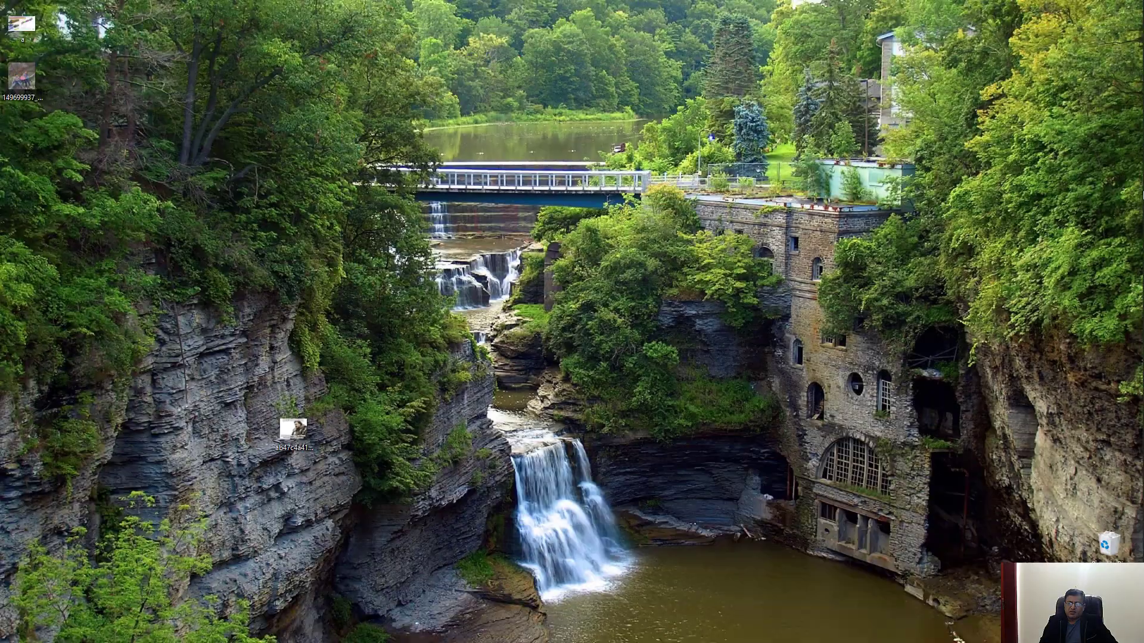
{"action": "mouse_move", "coordinate": [1125, 253]}
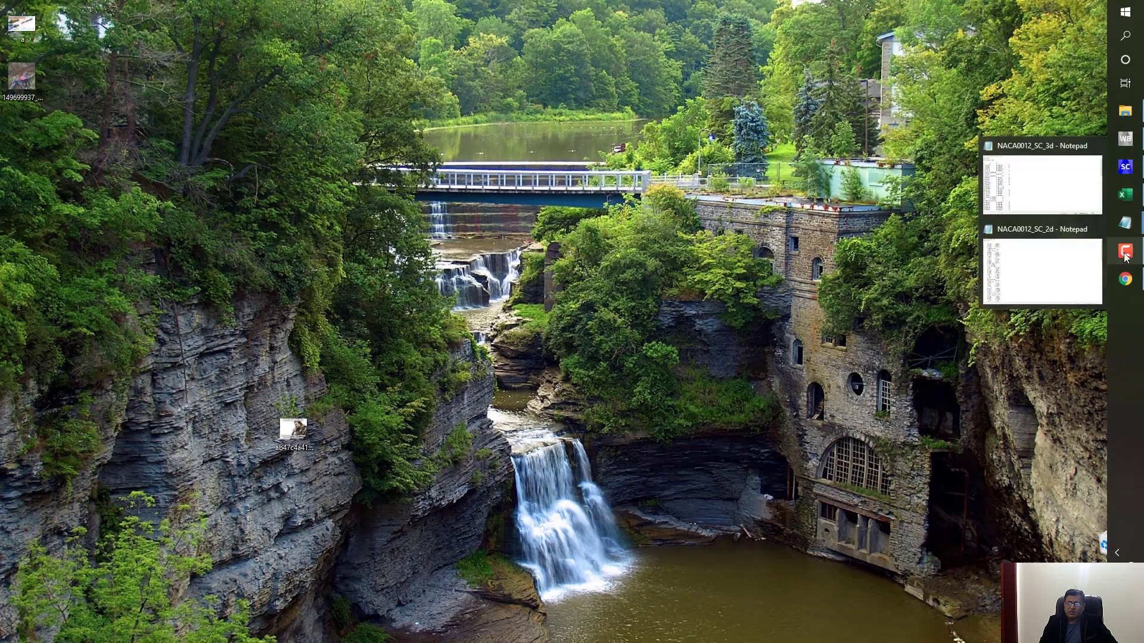
{"action": "left_click", "coordinate": [1125, 278]}
{"action": "scroll", "coordinate": [24, 268], "scroll_direction": "up", "scroll_amount": 4}
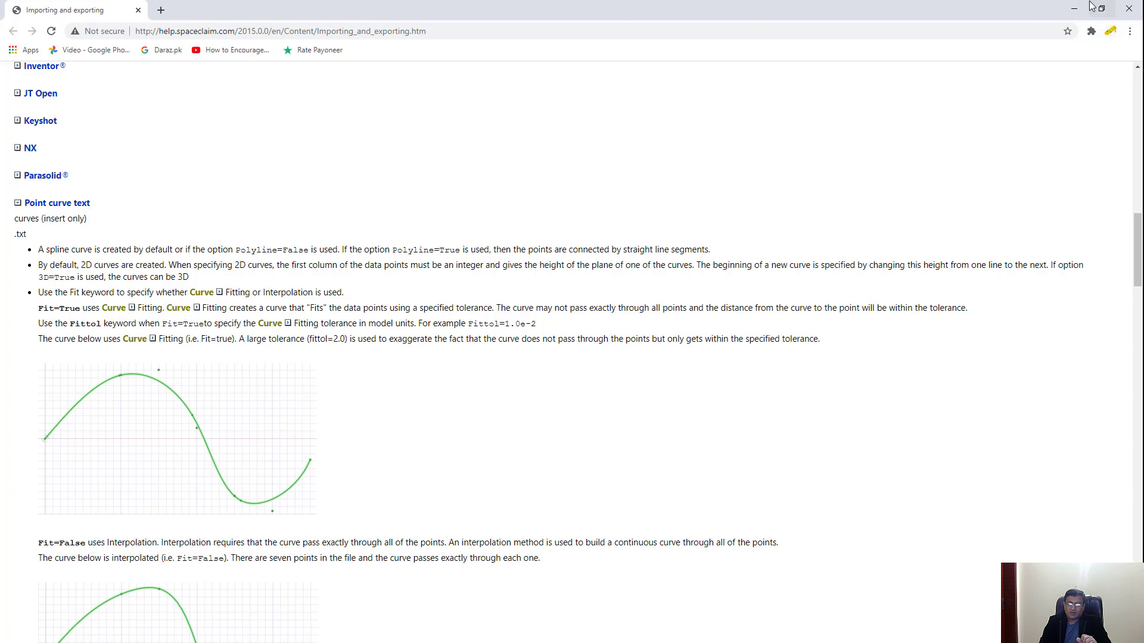
{"action": "left_click", "coordinate": [1128, 9]}
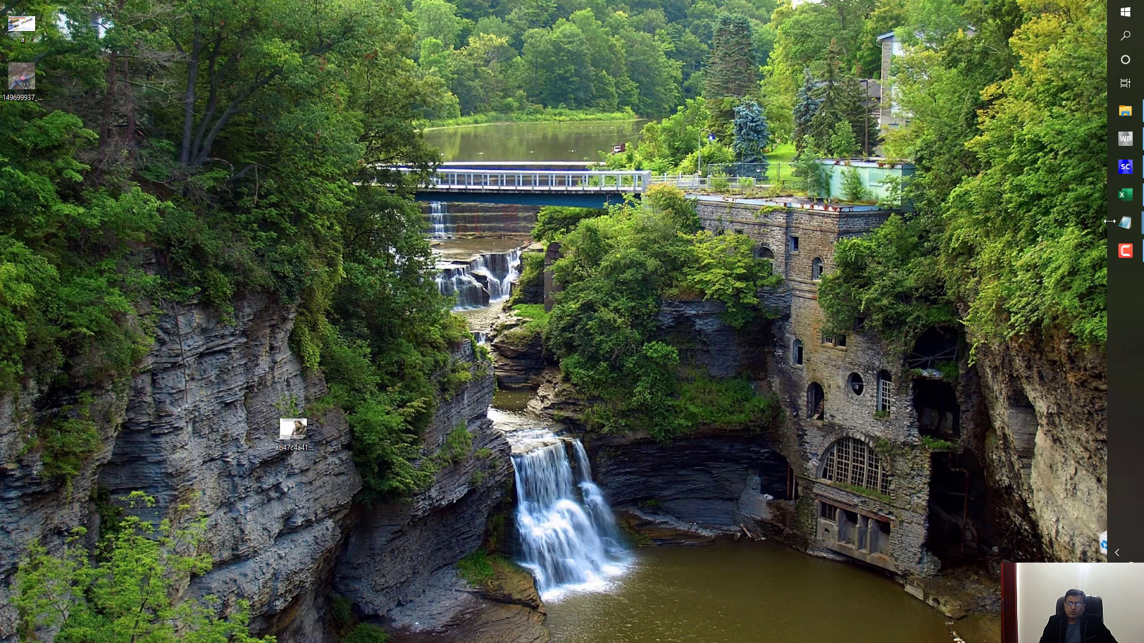
- Arrange the NACA0012_SC_3d and NACA0012_SC_2d Notepad windows together, then return to SpaceClaim
{"action": "mouse_move", "coordinate": [1127, 230]}
{"action": "left_click", "coordinate": [1042, 179]}
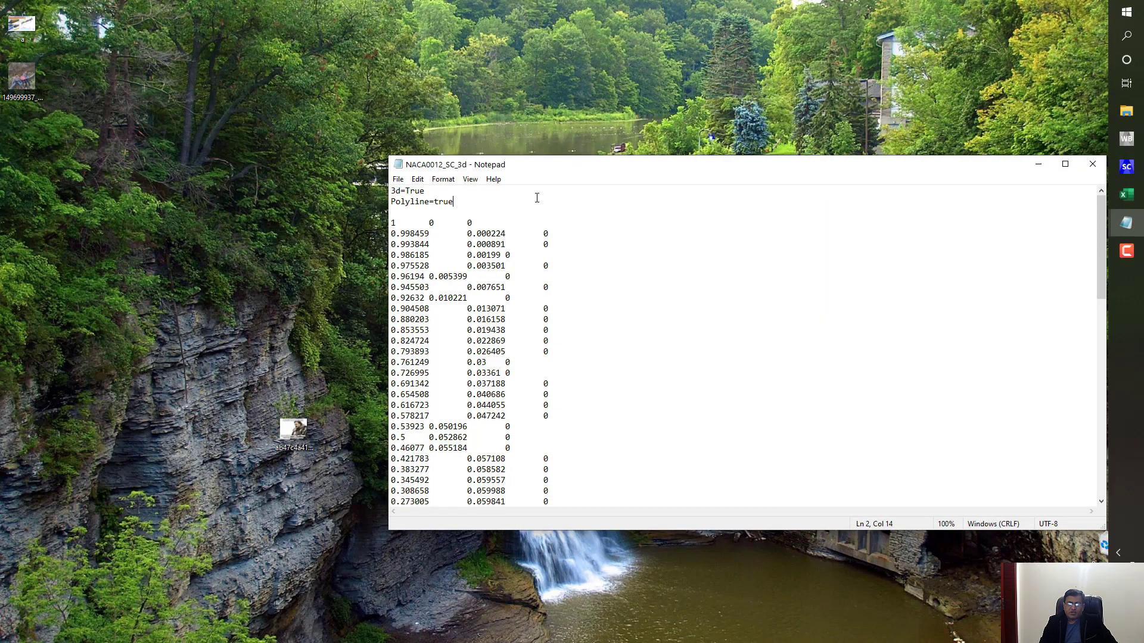
{"action": "left_click_drag", "start_coordinate": [551, 158], "coordinate": [249, 151]}
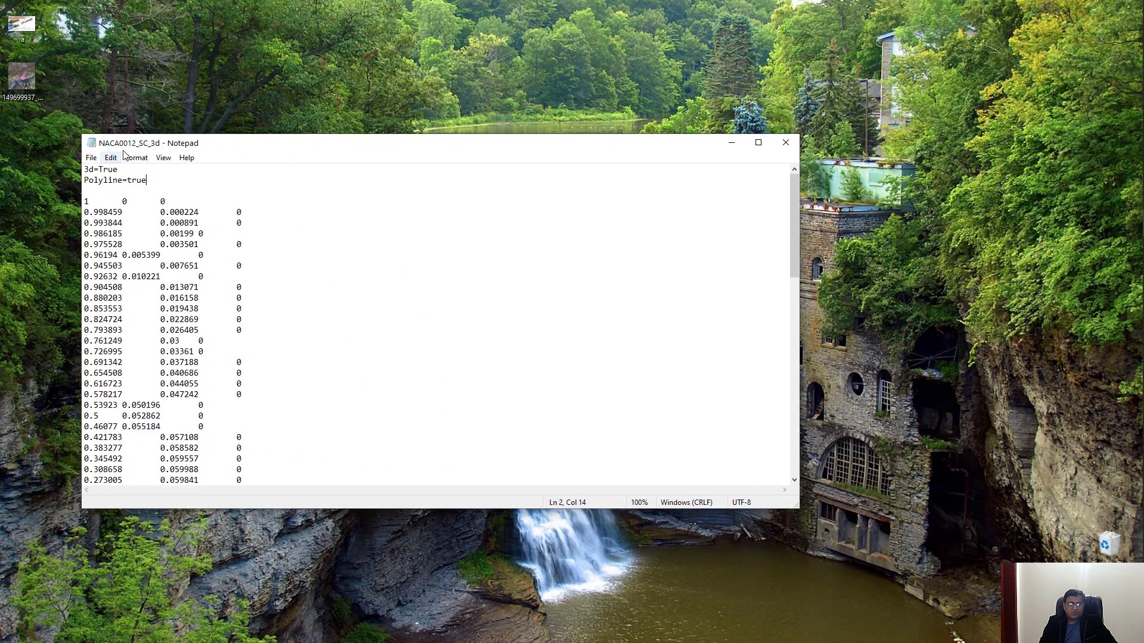
{"action": "mouse_move", "coordinate": [1135, 222]}
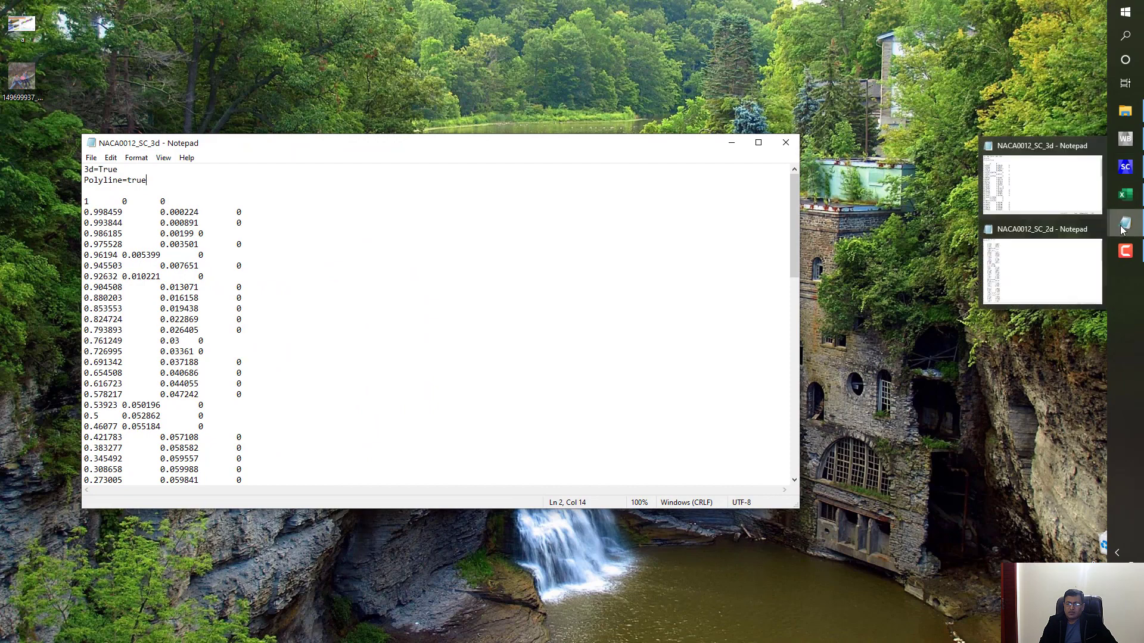
{"action": "left_click", "coordinate": [1022, 256]}
{"action": "left_click_drag", "start_coordinate": [855, 17], "coordinate": [531, 103]}
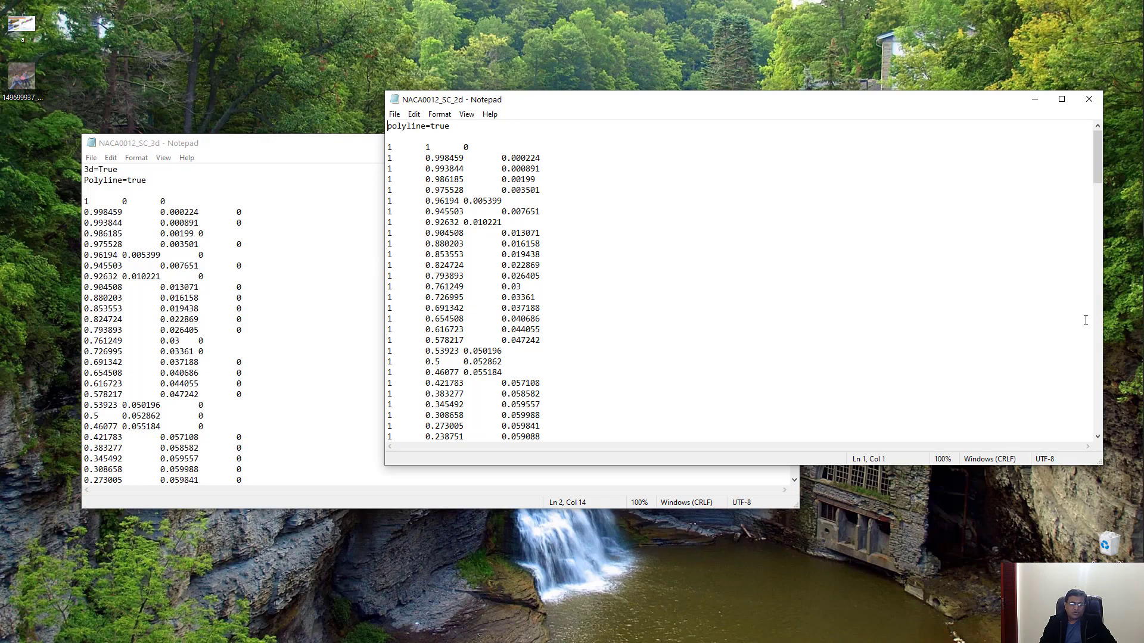
{"action": "left_click", "coordinate": [1123, 167]}
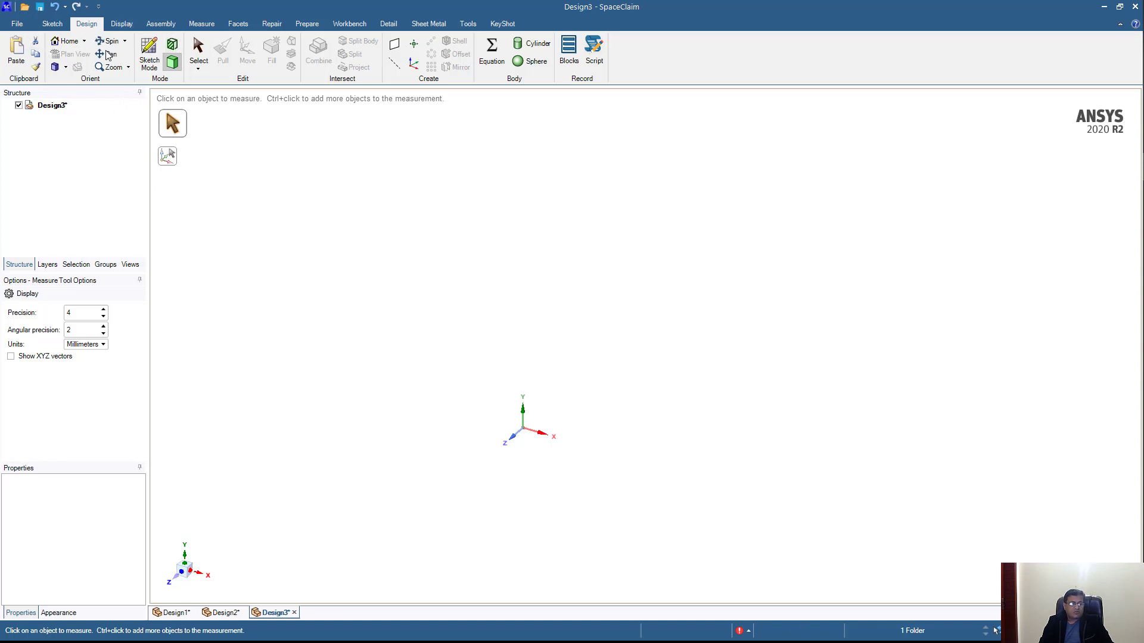
- In sketch plan view, insert NACA0012_SC_2d as a Point curve (text) file, return to 3D, and minimize
{"action": "left_click", "coordinate": [149, 55]}
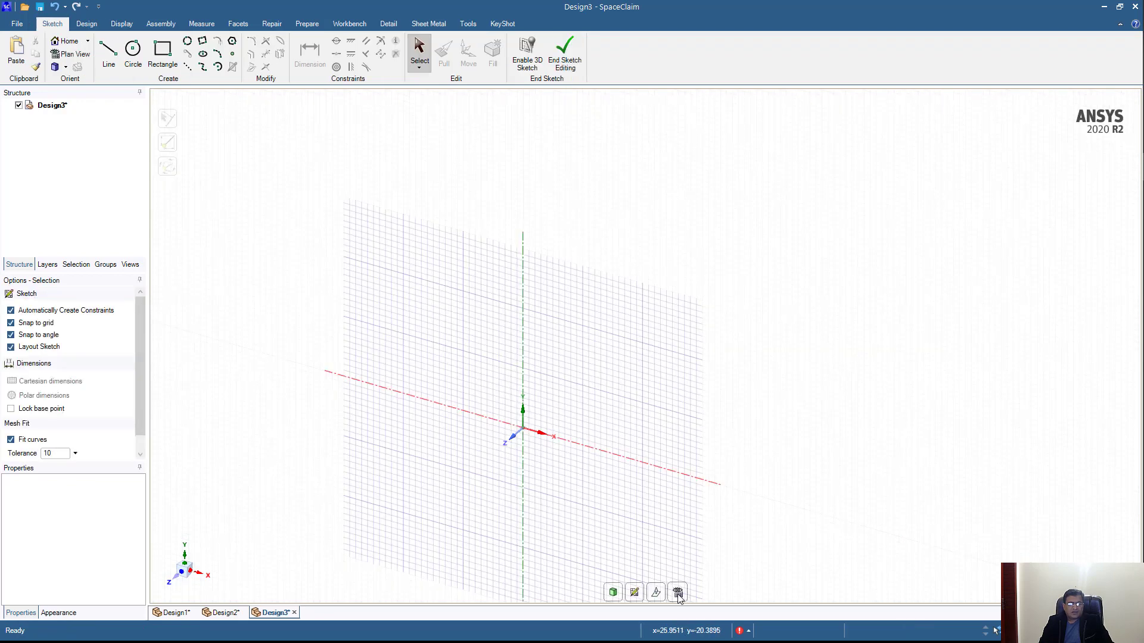
{"action": "left_click", "coordinate": [678, 592]}
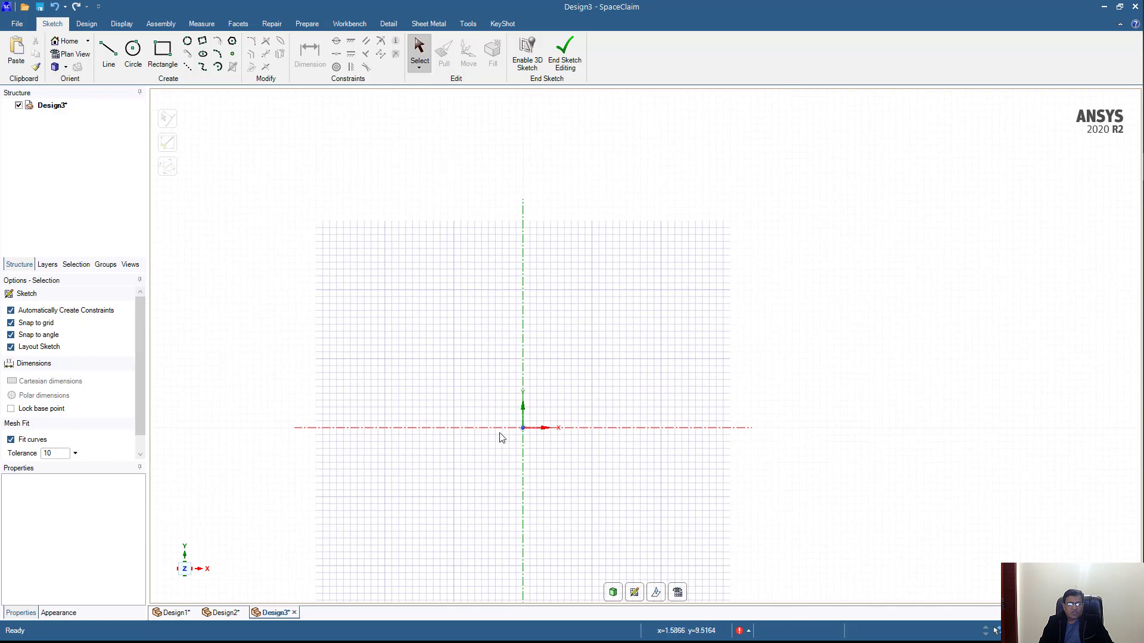
{"action": "left_click", "coordinate": [162, 25]}
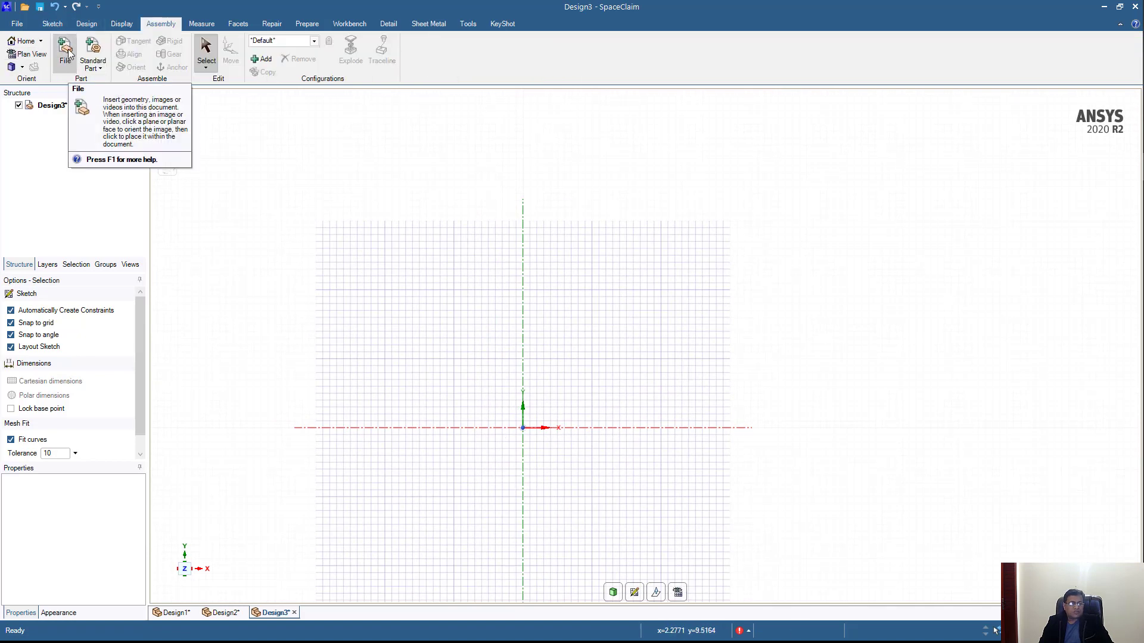
{"action": "left_click", "coordinate": [67, 50]}
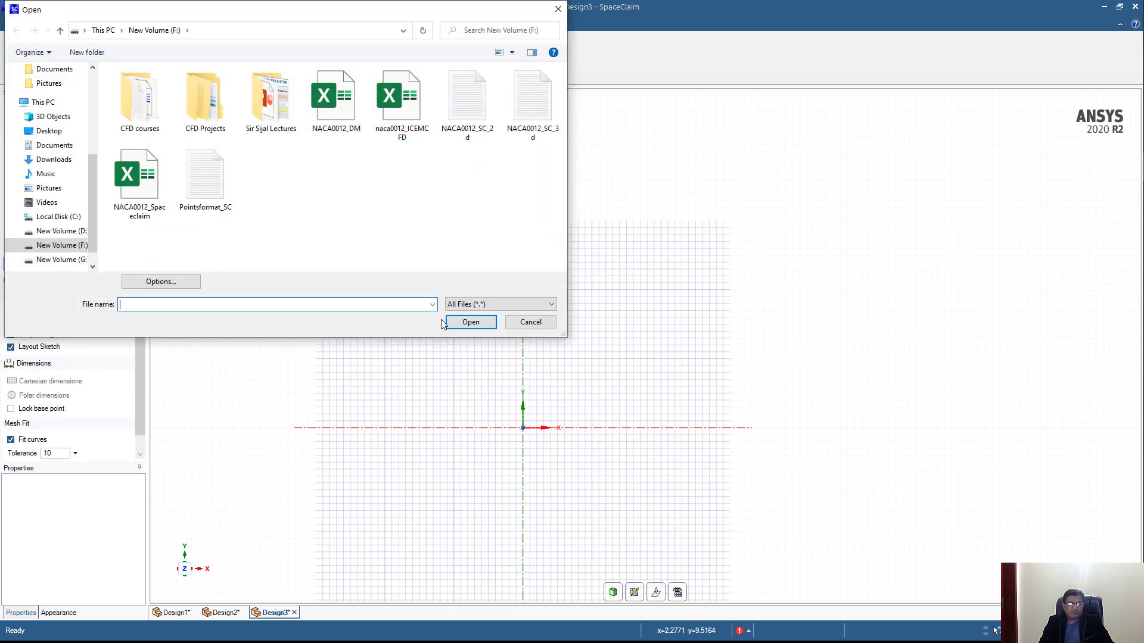
{"action": "left_click", "coordinate": [485, 304]}
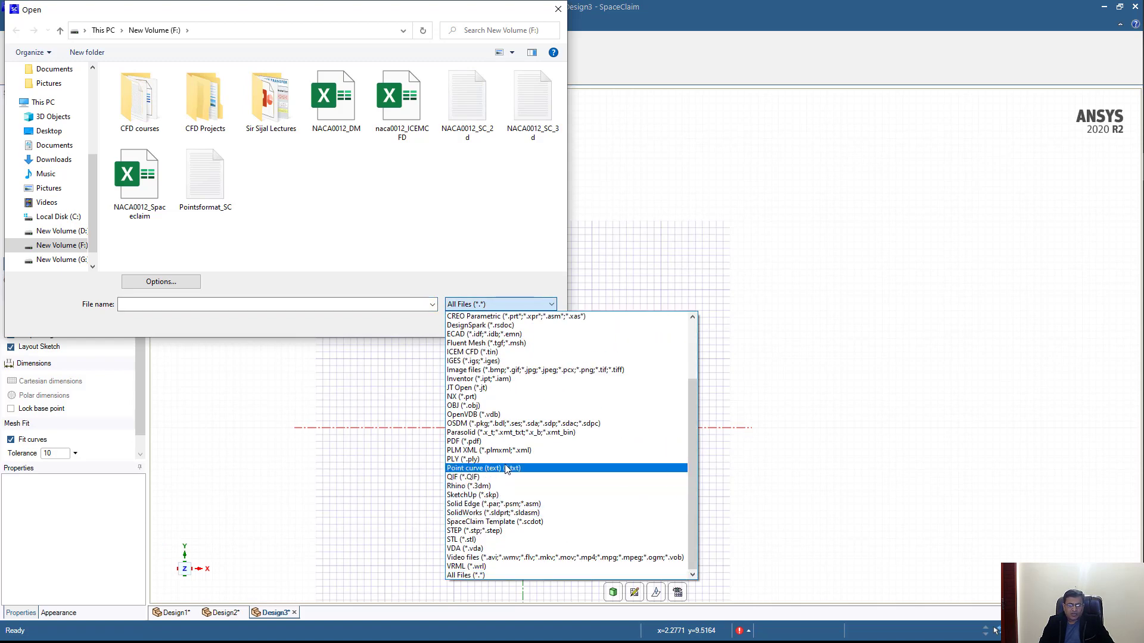
{"action": "left_click", "coordinate": [483, 468]}
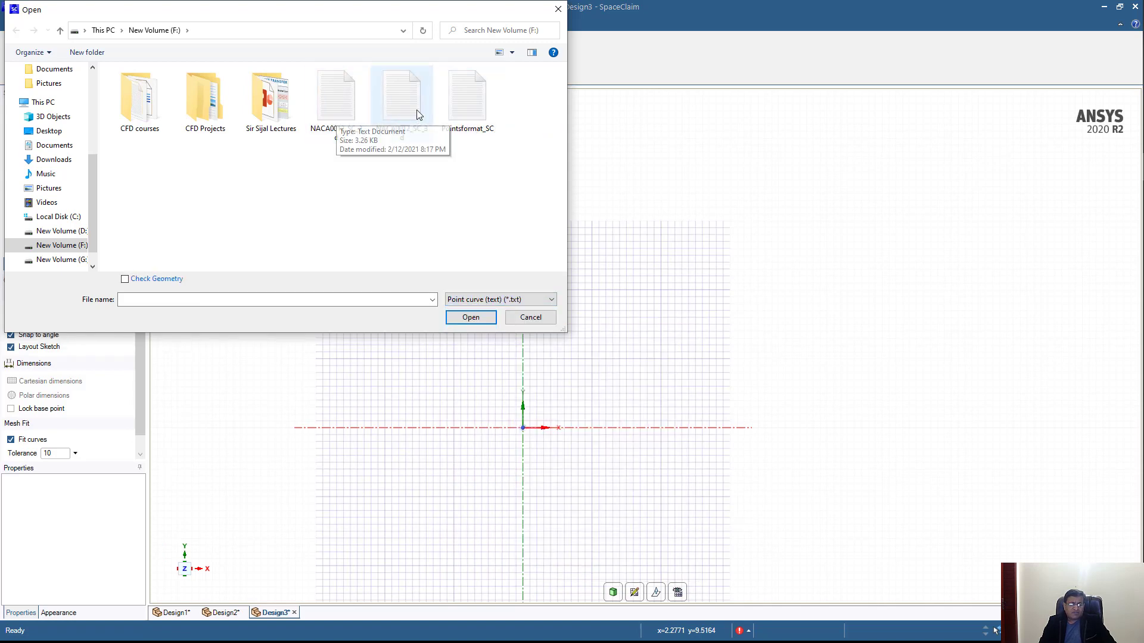
{"action": "double_click", "coordinate": [337, 102]}
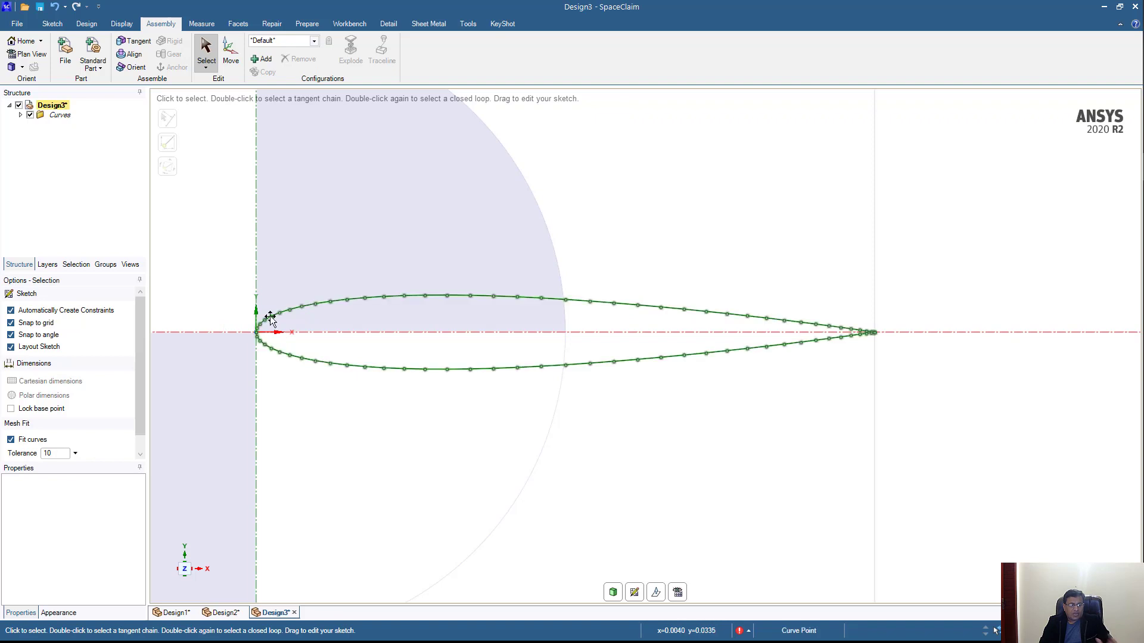
{"action": "left_click", "coordinate": [613, 591]}
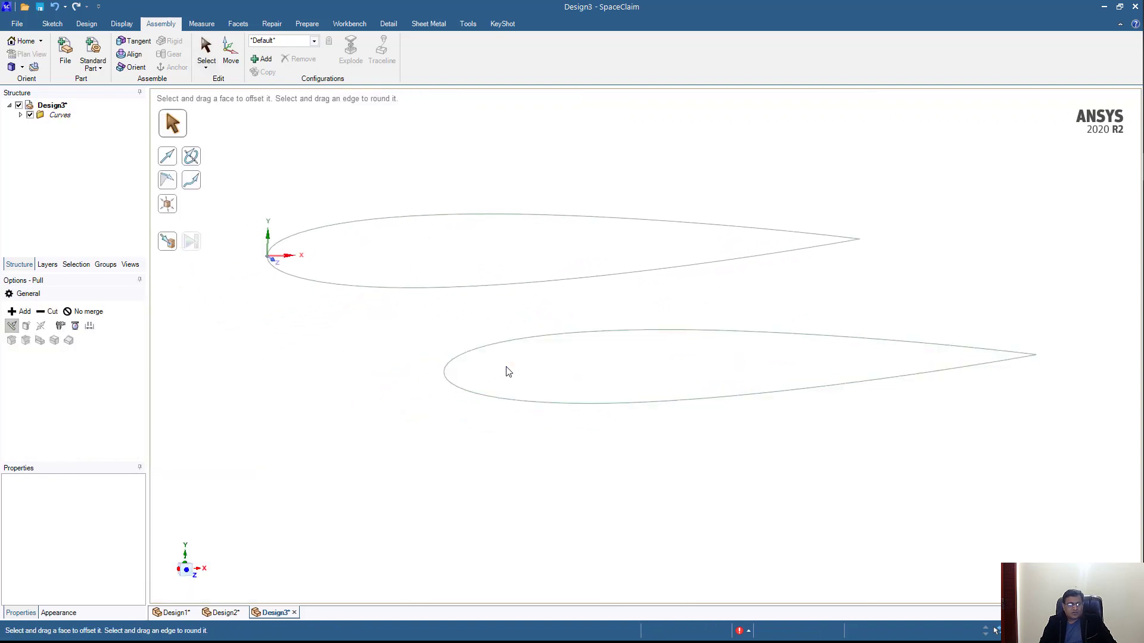
{"action": "left_click", "coordinate": [1104, 7]}
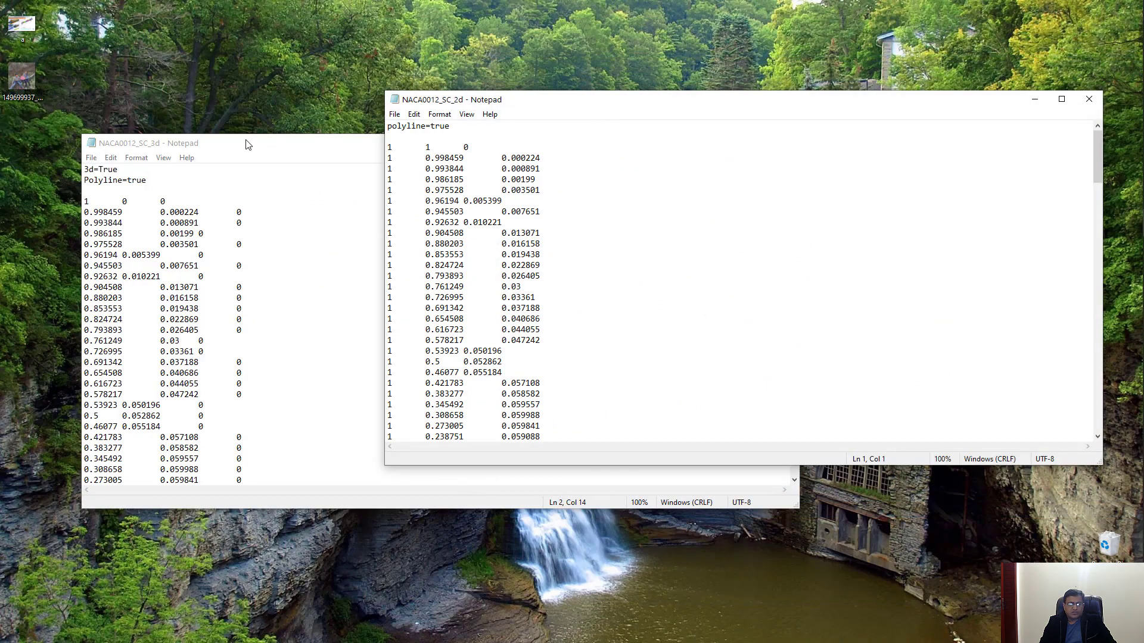
- Maximize NACA0012_SC_2d, scroll through both curve blocks' coordinates, then minimize it
{"action": "double_click", "coordinate": [570, 107]}
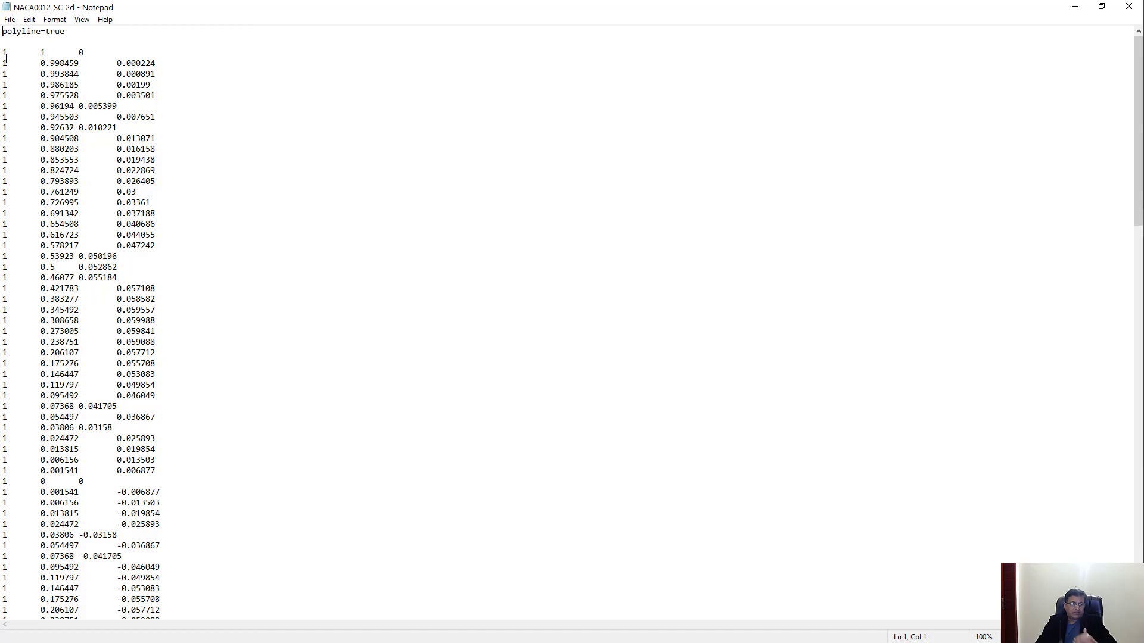
{"action": "scroll", "coordinate": [23, 182], "scroll_direction": "down", "scroll_amount": 2}
{"action": "scroll", "coordinate": [22, 182], "scroll_direction": "down", "scroll_amount": 20}
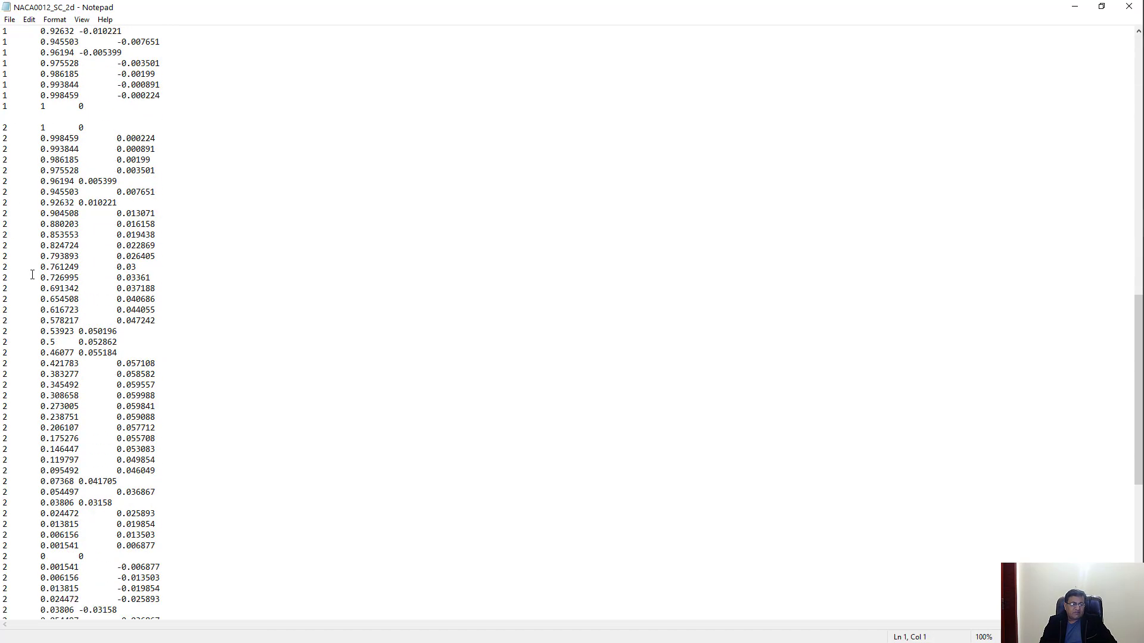
{"action": "scroll", "coordinate": [35, 276], "scroll_direction": "down", "scroll_amount": 9}
{"action": "scroll", "coordinate": [27, 217], "scroll_direction": "up", "scroll_amount": 18}
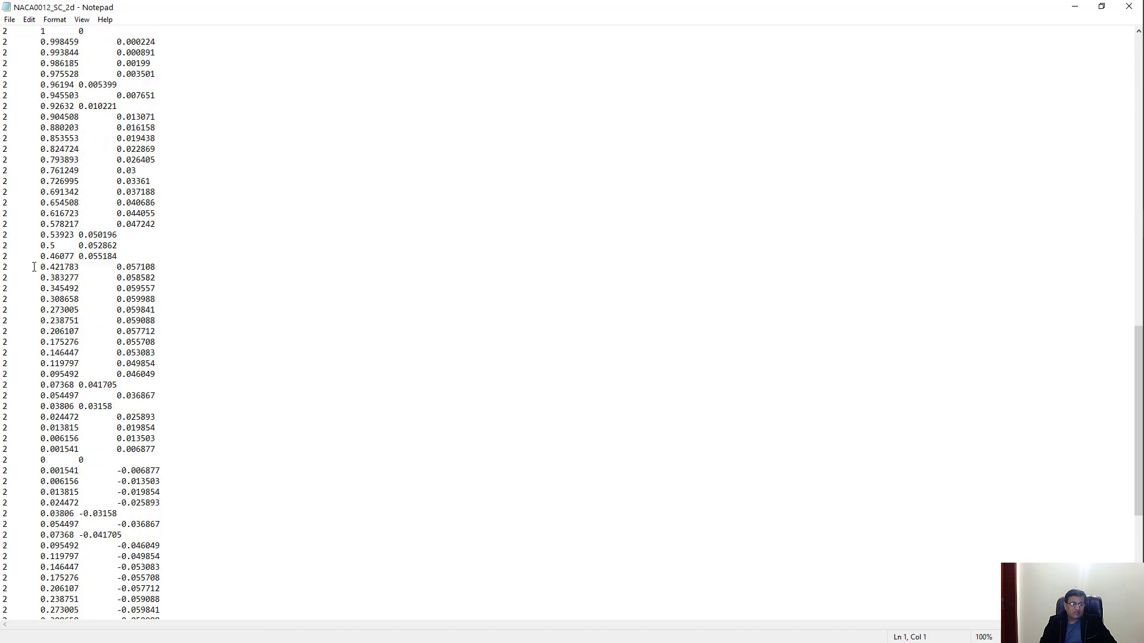
{"action": "scroll", "coordinate": [27, 217], "scroll_direction": "up", "scroll_amount": 6}
{"action": "scroll", "coordinate": [18, 310], "scroll_direction": "down", "scroll_amount": 6}
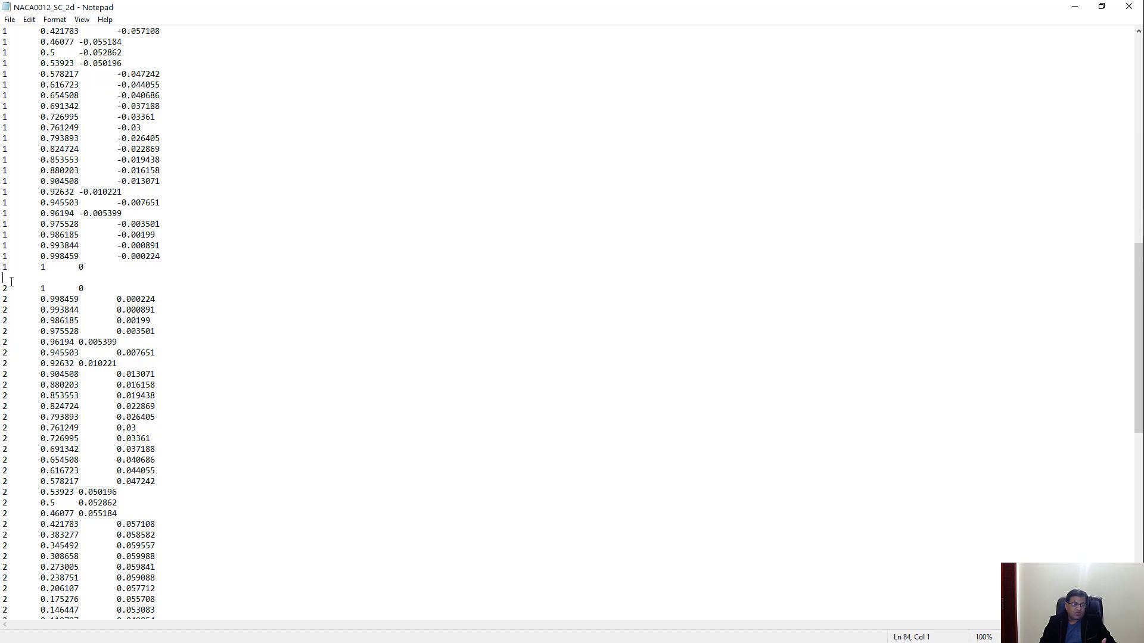
{"action": "left_click", "coordinate": [1075, 6]}
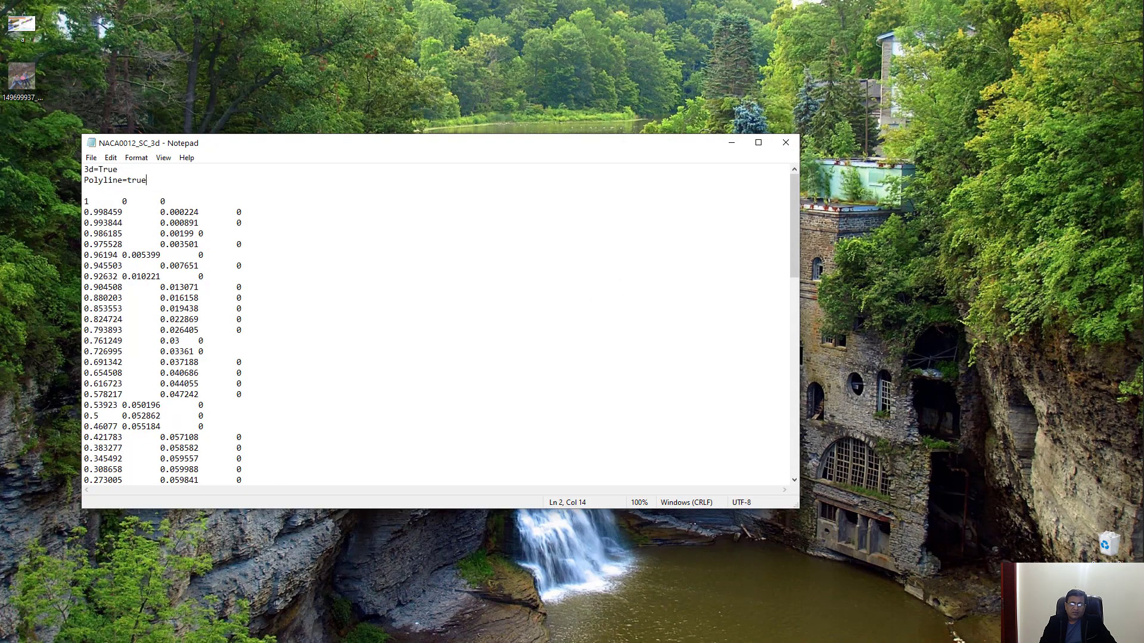
- Delete the Curves folder holding the two imported 2D airfoil curves
{"action": "left_click", "coordinate": [1132, 167]}
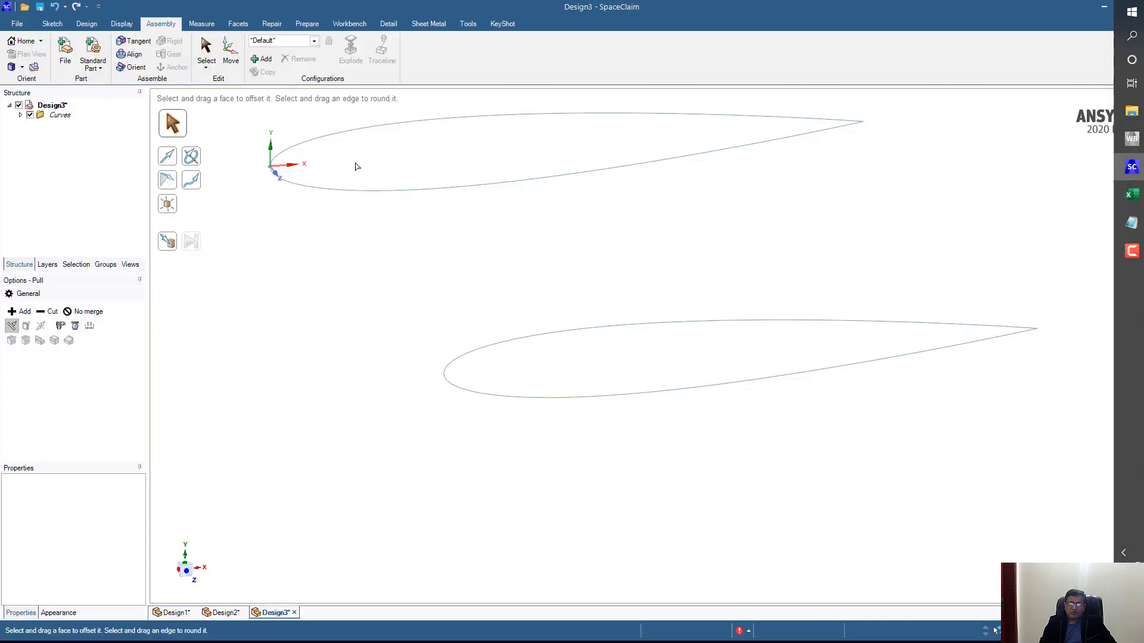
{"action": "left_click", "coordinate": [60, 115]}
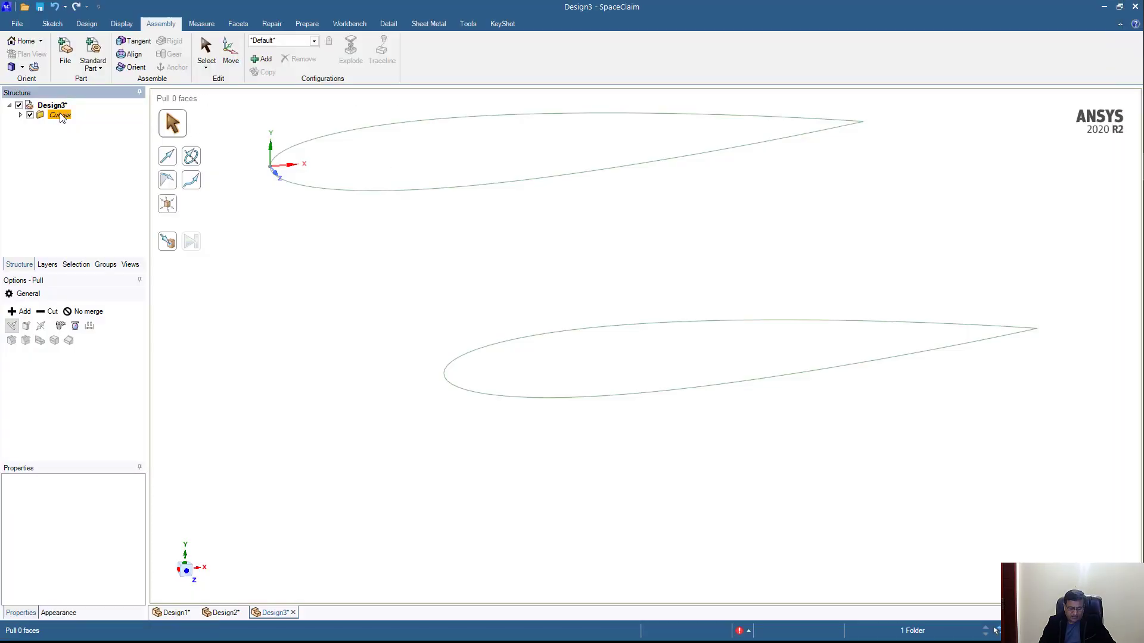
{"action": "key", "text": "Delete"}
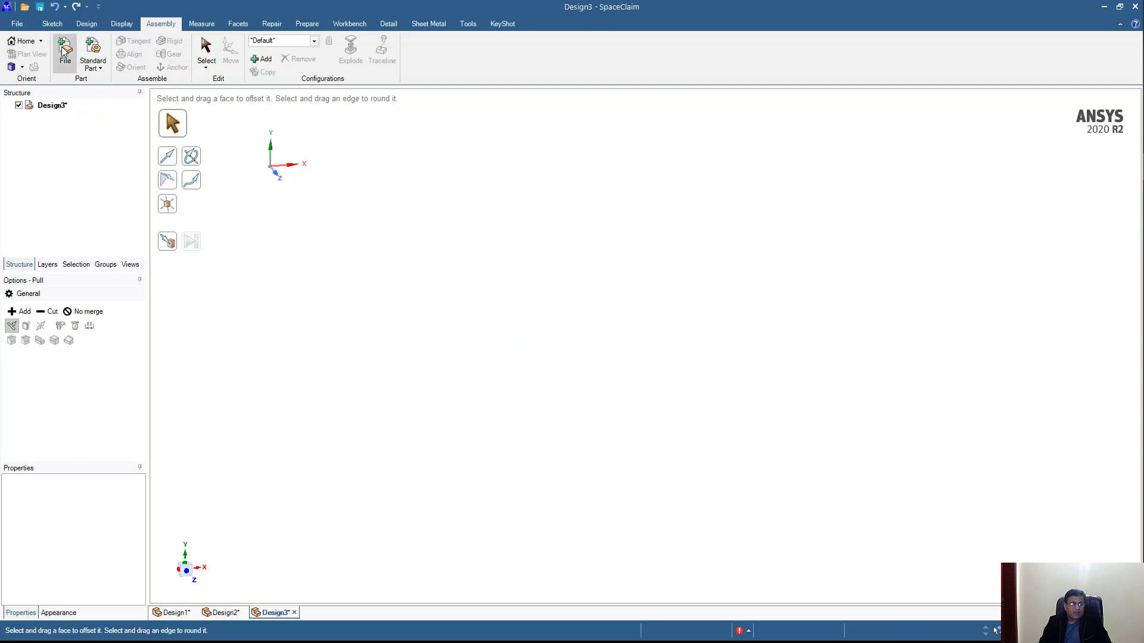
- Insert the NACA0012_SC_3d point file and orbit the view to inspect the airfoil
{"action": "left_click", "coordinate": [68, 54]}
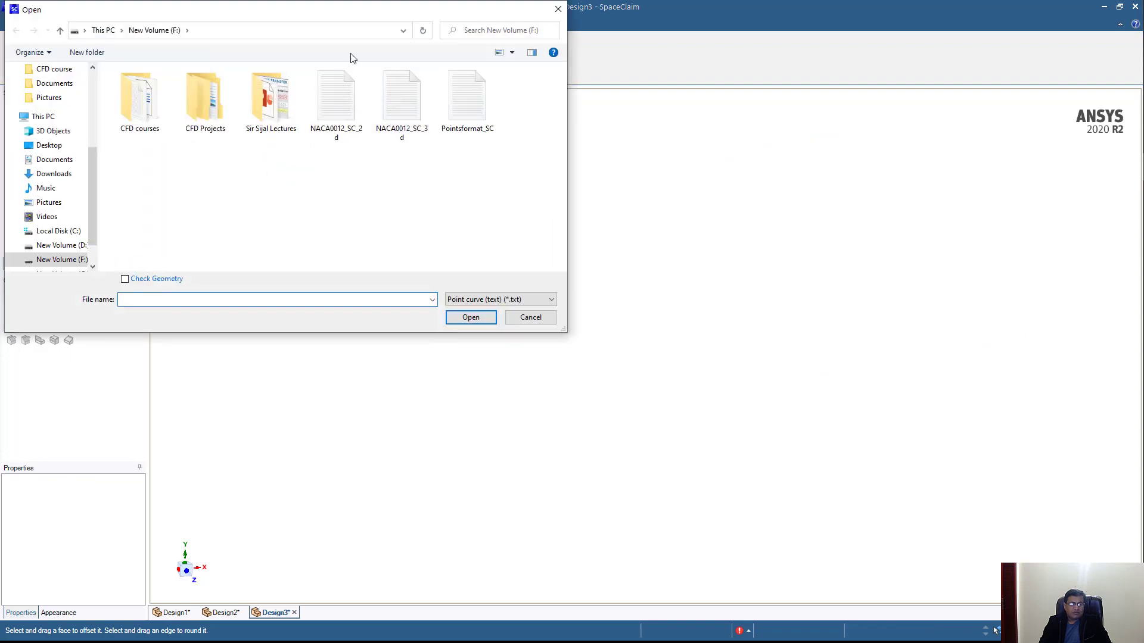
{"action": "left_click_drag", "start_coordinate": [327, 16], "coordinate": [487, 145]}
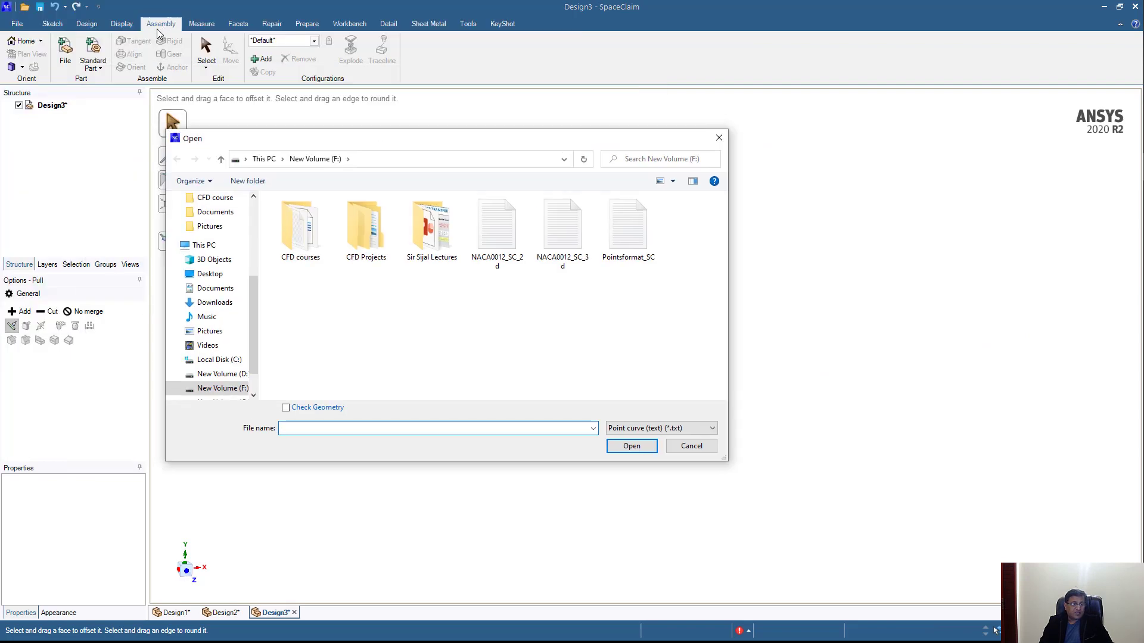
{"action": "double_click", "coordinate": [565, 253]}
{"action": "middle_click_drag", "start_coordinate": [432, 269], "coordinate": [365, 212]}
{"action": "left_click", "coordinate": [481, 275]}
{"action": "left_click", "coordinate": [366, 227]}
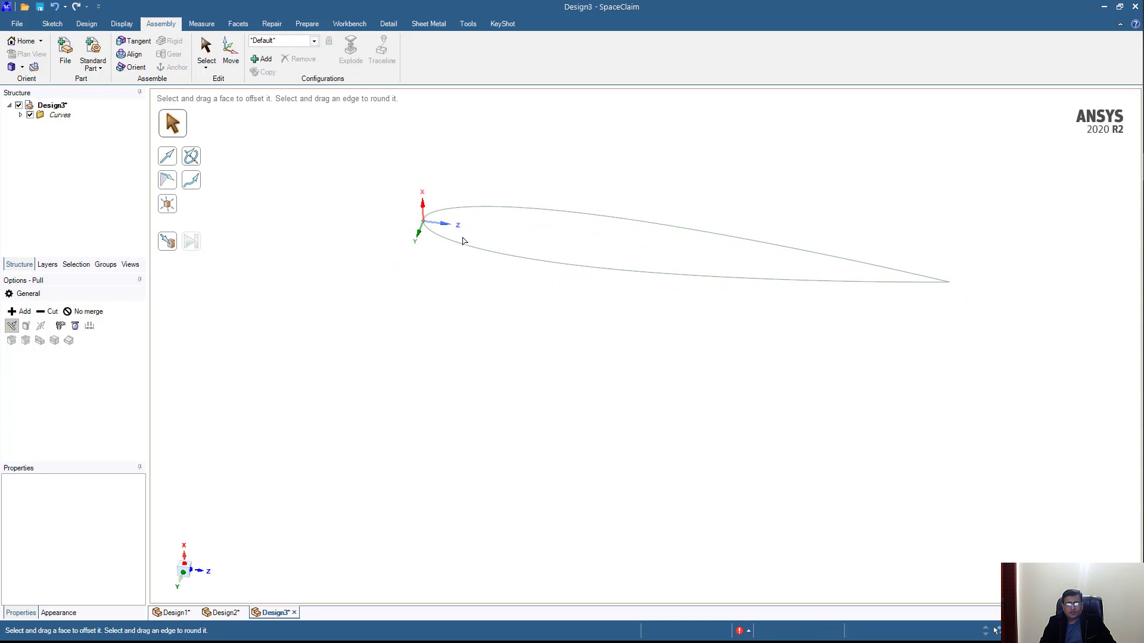
{"action": "mouse_move", "coordinate": [427, 239]}
{"action": "middle_mouse_down"}
{"action": "mouse_move", "coordinate": [447, 245]}
{"action": "mouse_move", "coordinate": [462, 220]}
{"action": "mouse_move", "coordinate": [510, 221]}
{"action": "mouse_move", "coordinate": [500, 241]}
{"action": "middle_mouse_up"}
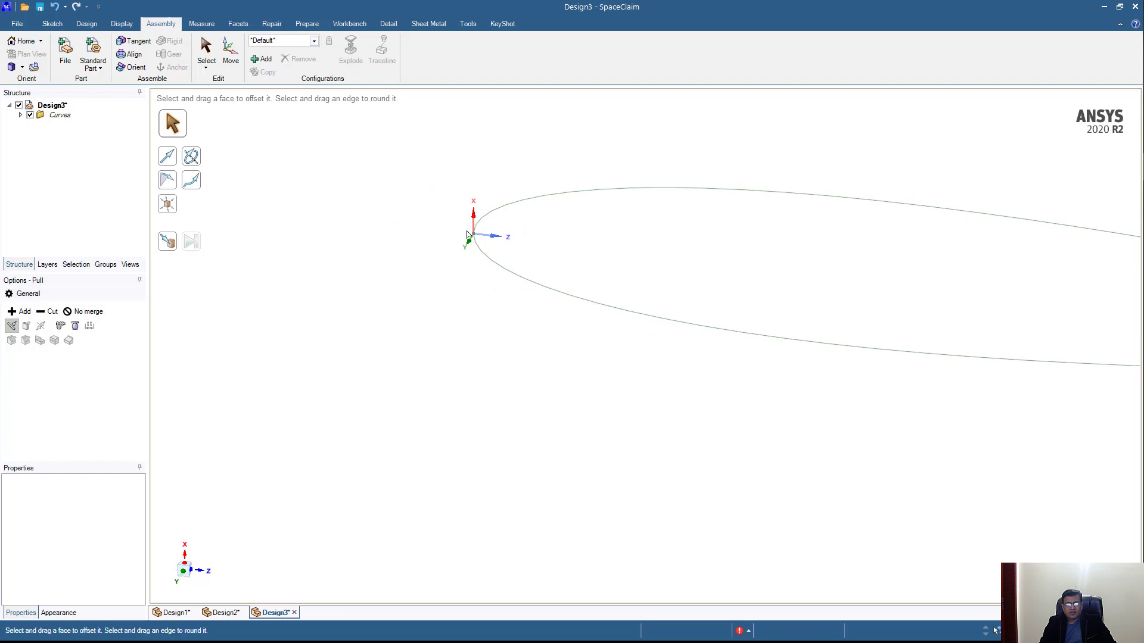
{"action": "middle_click_drag", "start_coordinate": [504, 250], "coordinate": [440, 264]}
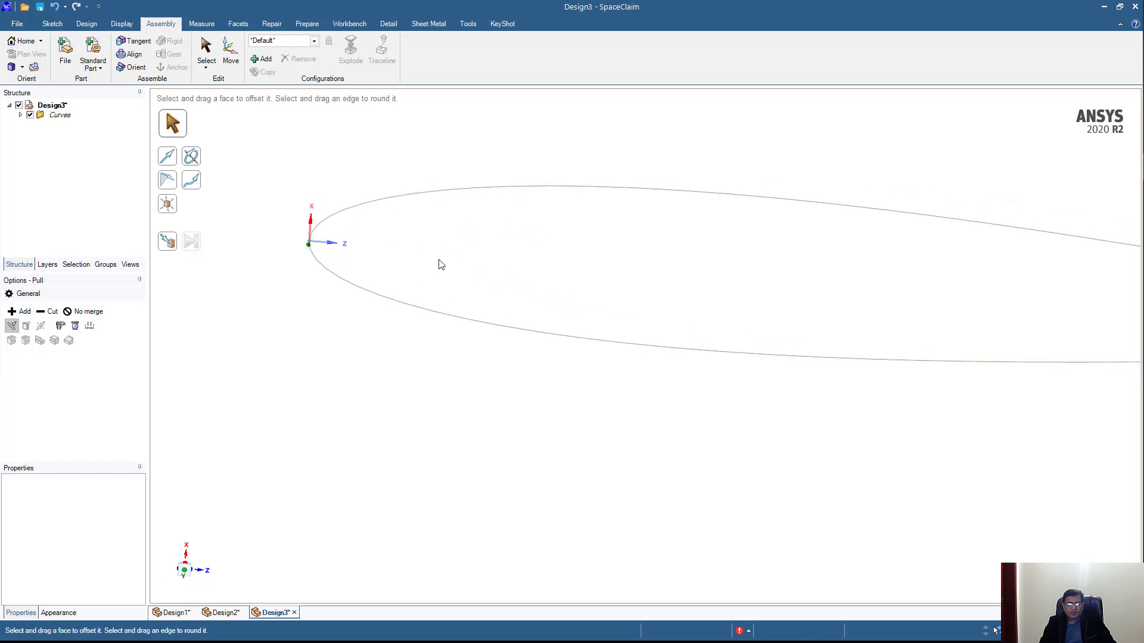